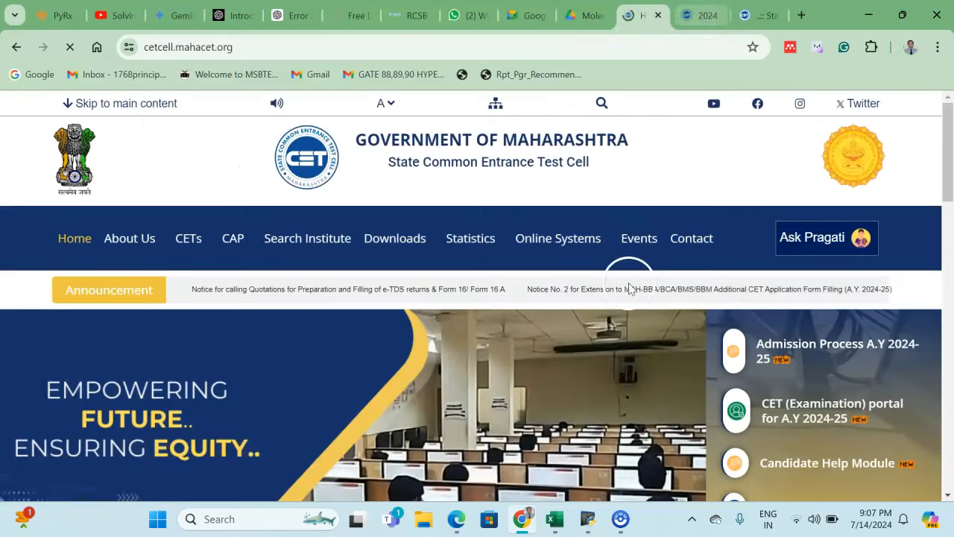
# Open the Admission Process A.Y 2024-25 portal and go to the first-year engineering and technology admissions site.
pyautogui.click(807, 350)
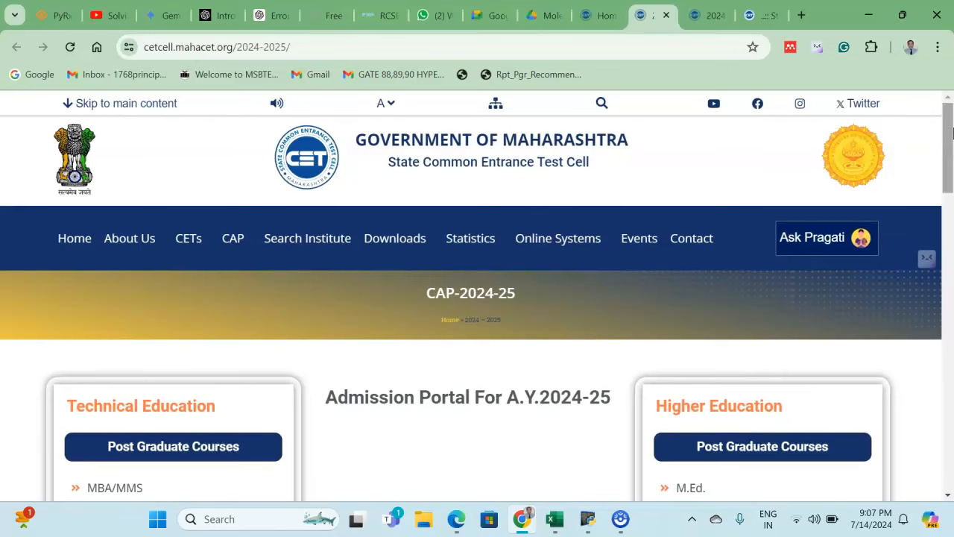
pyautogui.moveTo(951, 133); pyautogui.dragTo(947, 263)
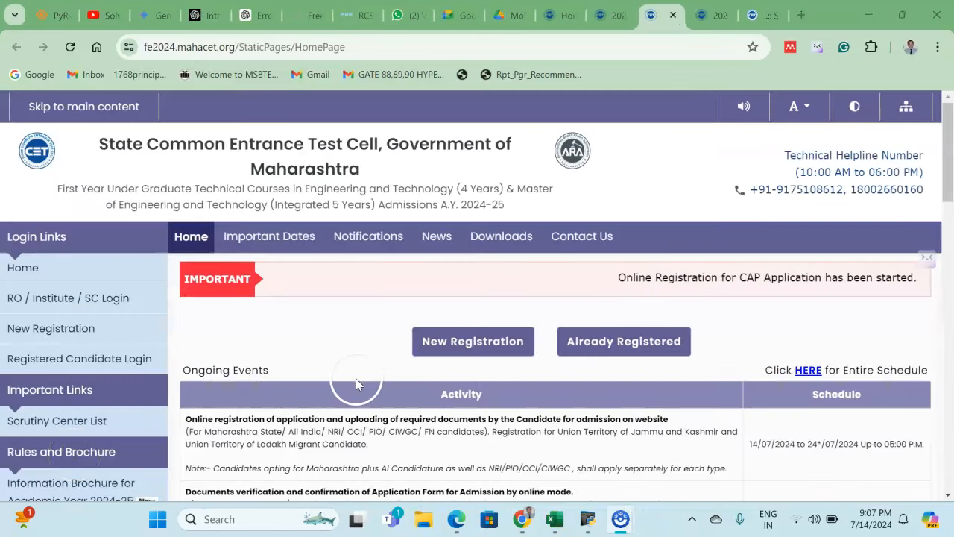
# Examine the ongoing events table for the registration and document verification schedule and the e-scrutiny and physical scrutiny processes.
pyautogui.moveTo(945, 186); pyautogui.dragTo(950, 220)
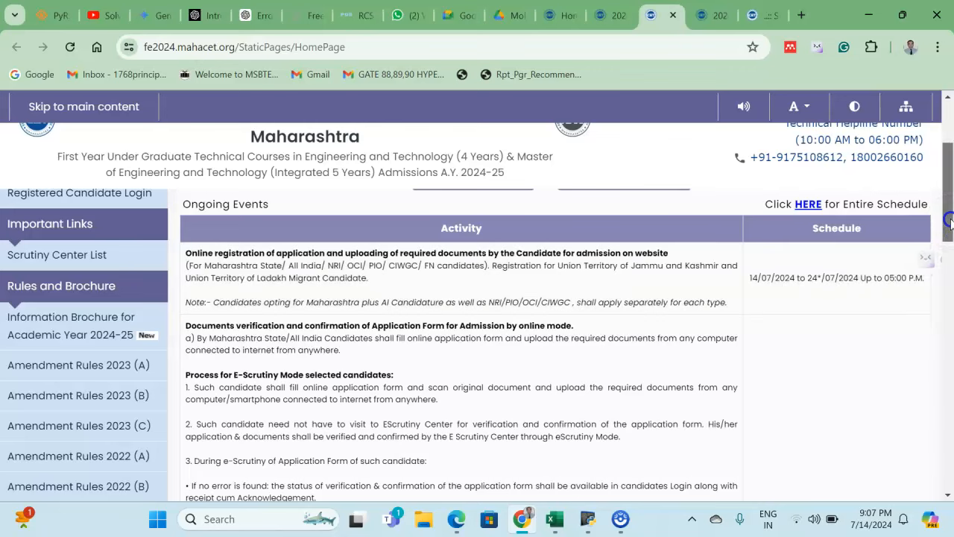
pyautogui.moveTo(950, 220); pyautogui.dragTo(947, 279)
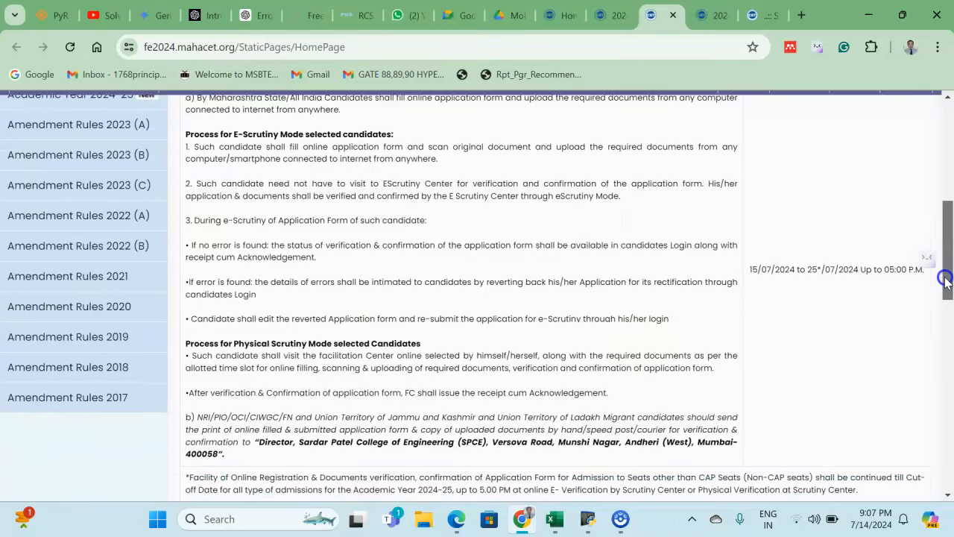
pyautogui.moveTo(945, 280); pyautogui.dragTo(950, 257)
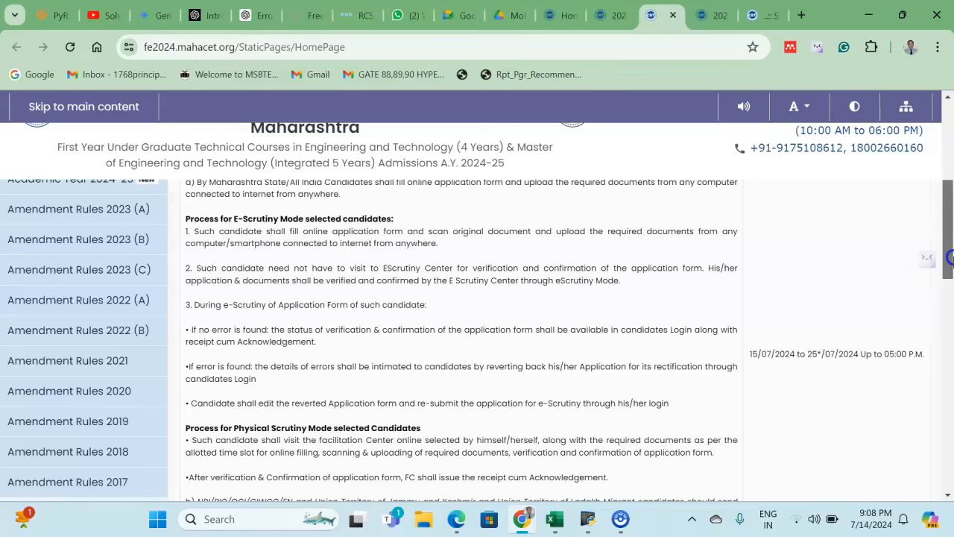
pyautogui.moveTo(950, 257); pyautogui.dragTo(949, 228)
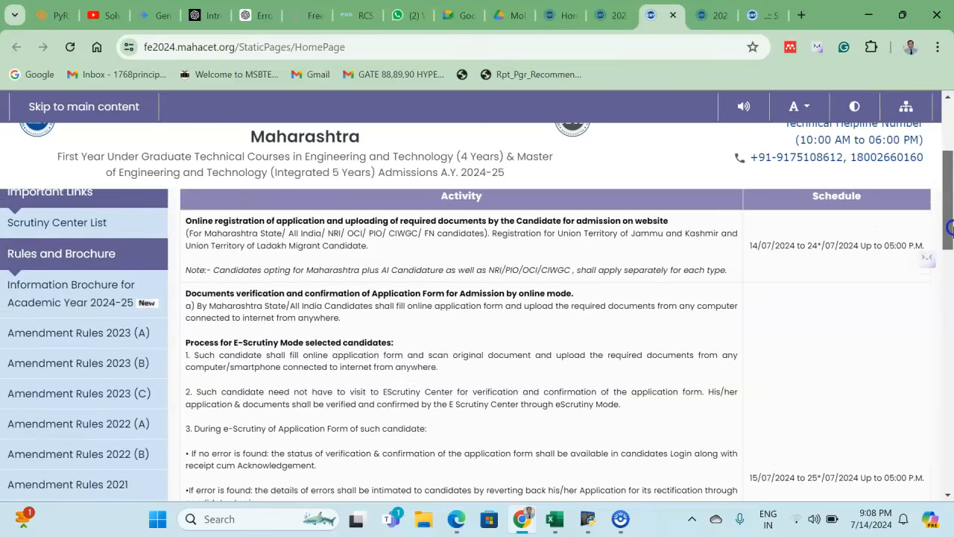
pyautogui.moveTo(949, 228)
pyautogui.mouseDown()
pyautogui.moveTo(949, 195)
pyautogui.moveTo(950, 212)
pyautogui.mouseUp()
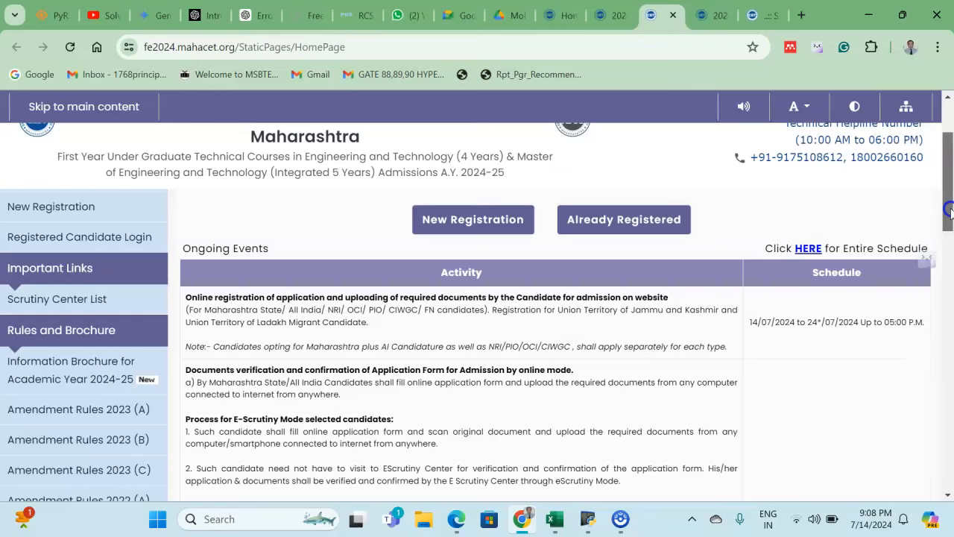
pyautogui.moveTo(949, 212); pyautogui.dragTo(950, 210)
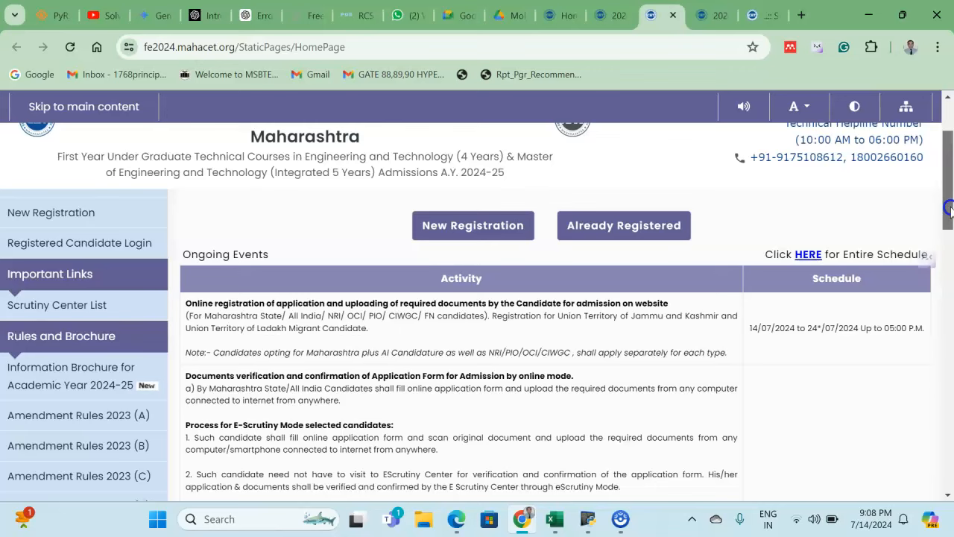
pyautogui.moveTo(949, 211); pyautogui.dragTo(950, 209)
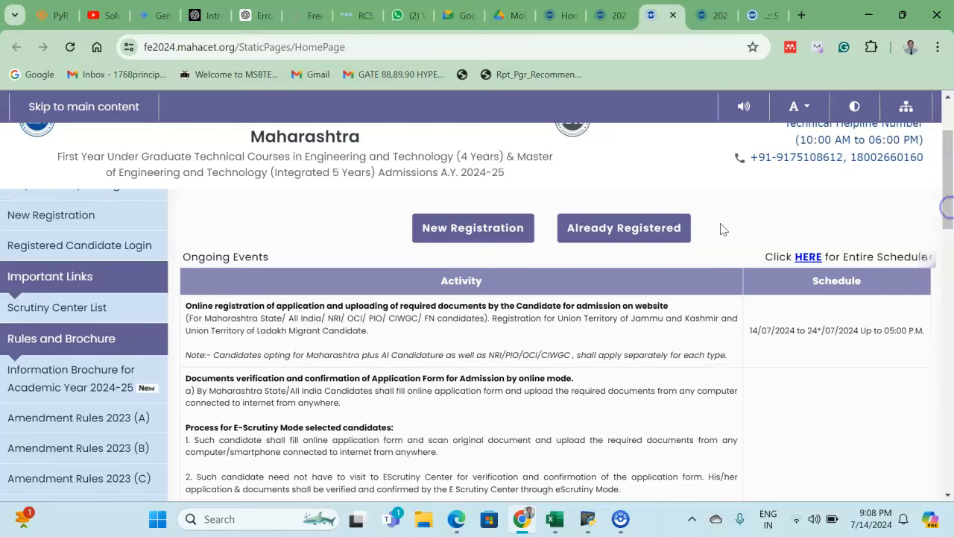
# Start a new candidate registration and answer Yes to having appeared for PCM MHT-CET 2024.
pyautogui.click(493, 236)
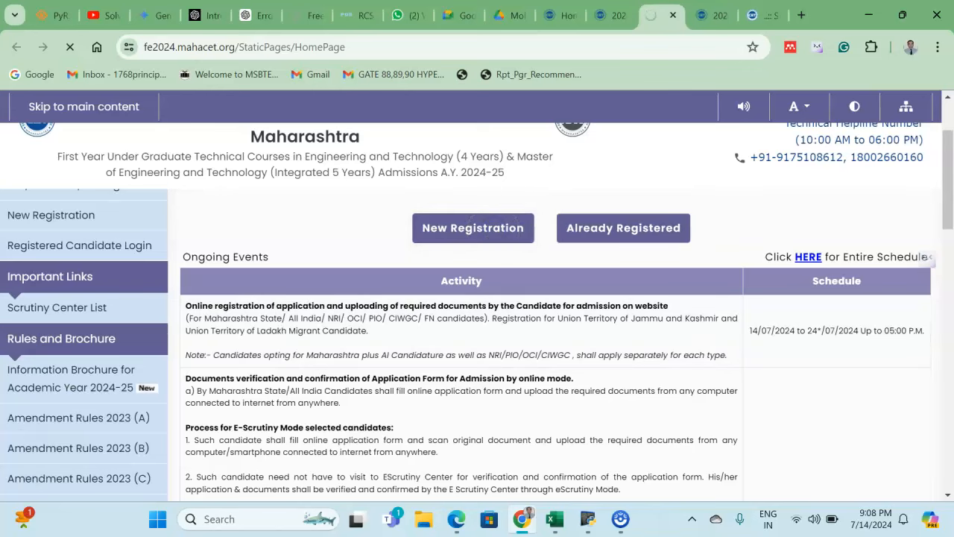
pyautogui.click(314, 400)
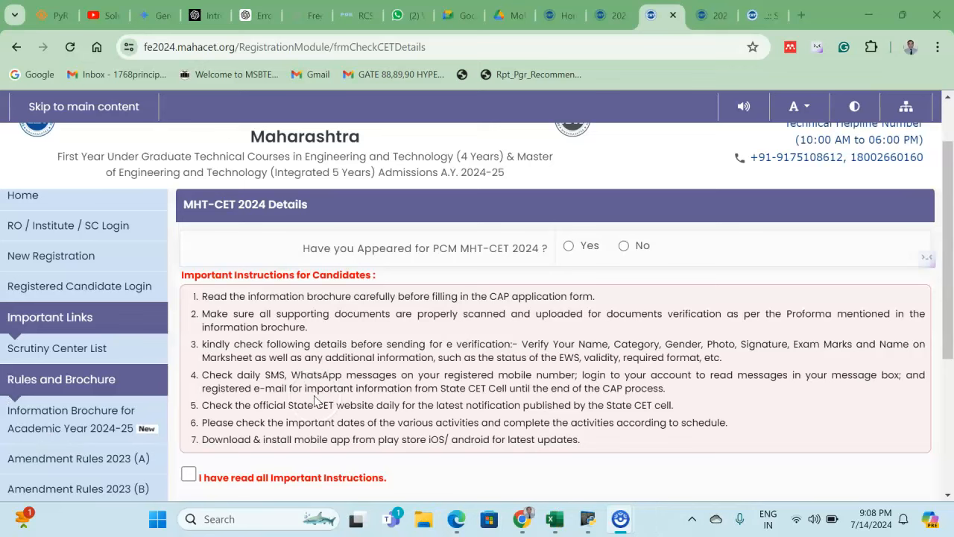
pyautogui.click(540, 247)
pyautogui.click(567, 249)
pyautogui.click(568, 248)
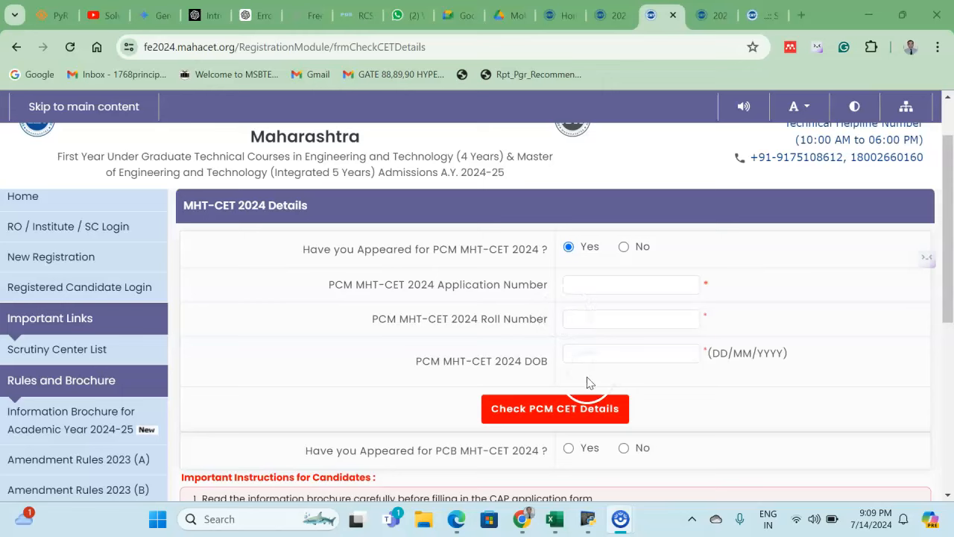
# Check the PCM CET details, then accept the important instructions and save to proceed to the registration form.
pyautogui.click(563, 405)
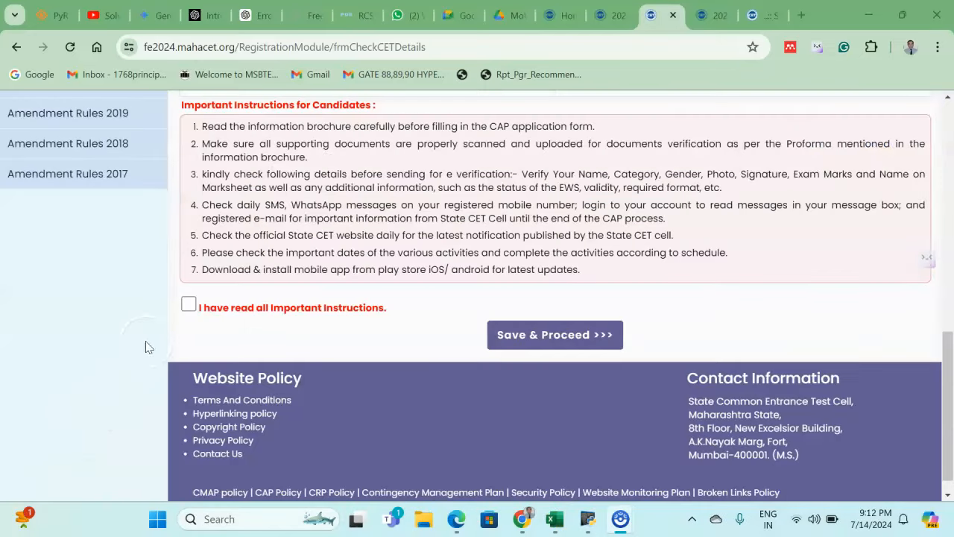
pyautogui.click(188, 305)
pyautogui.click(543, 336)
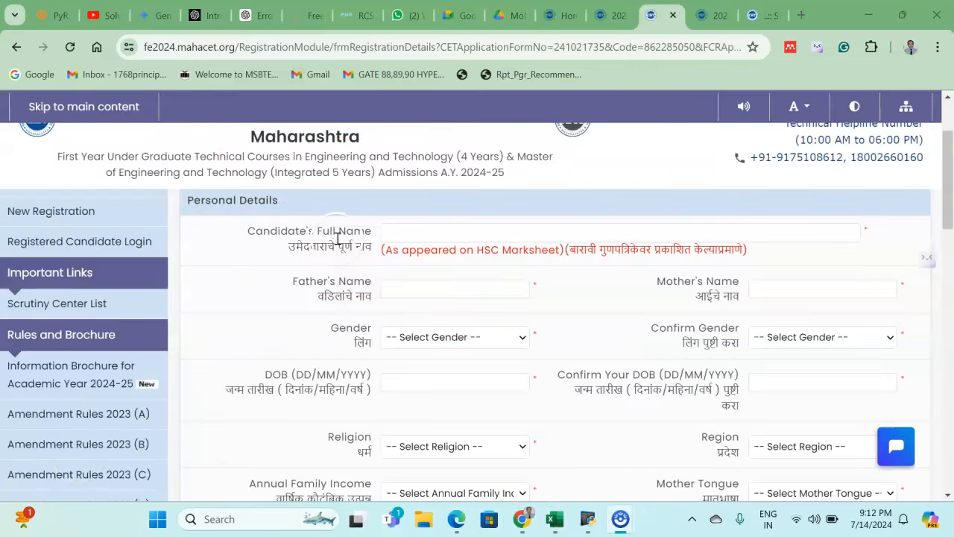
# Examine the personal details fields of the registration form, including the religion and annual family income options.
pyautogui.click(377, 235)
pyautogui.moveTo(949, 217); pyautogui.dragTo(949, 241)
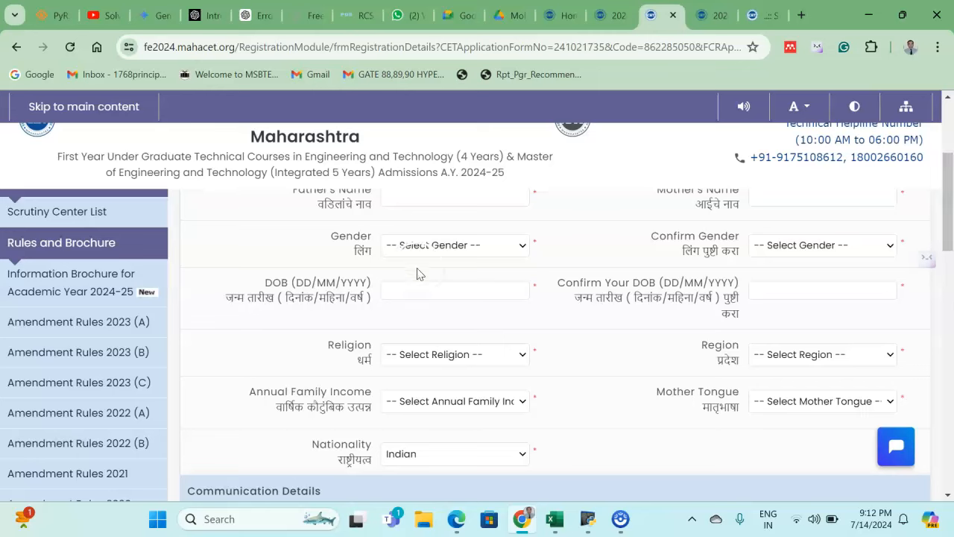
pyautogui.click(481, 362)
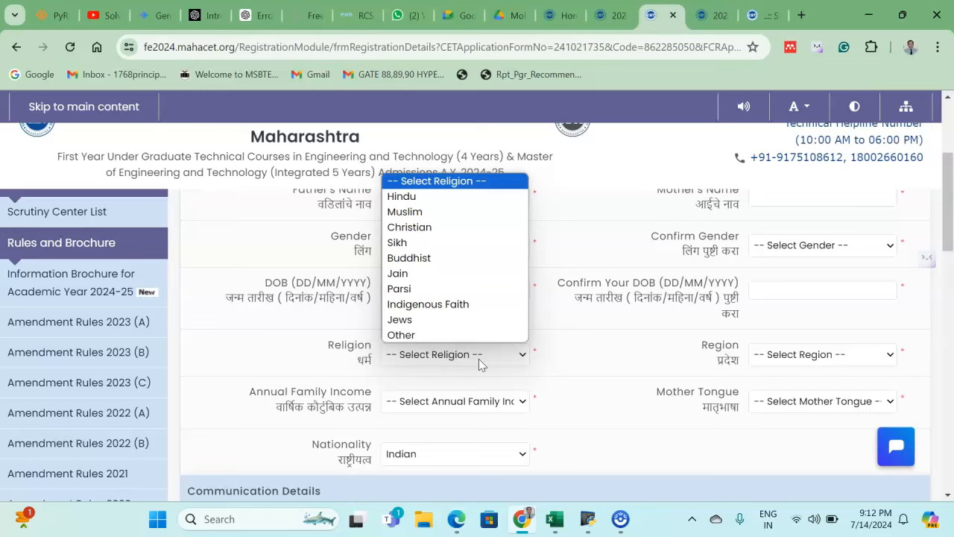
pyautogui.click(598, 348)
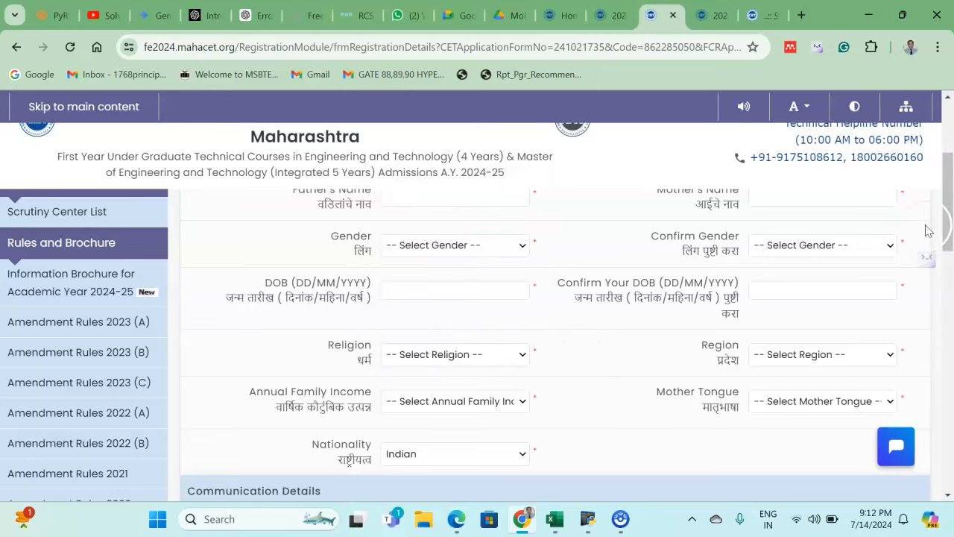
pyautogui.moveTo(950, 215); pyautogui.dragTo(950, 246)
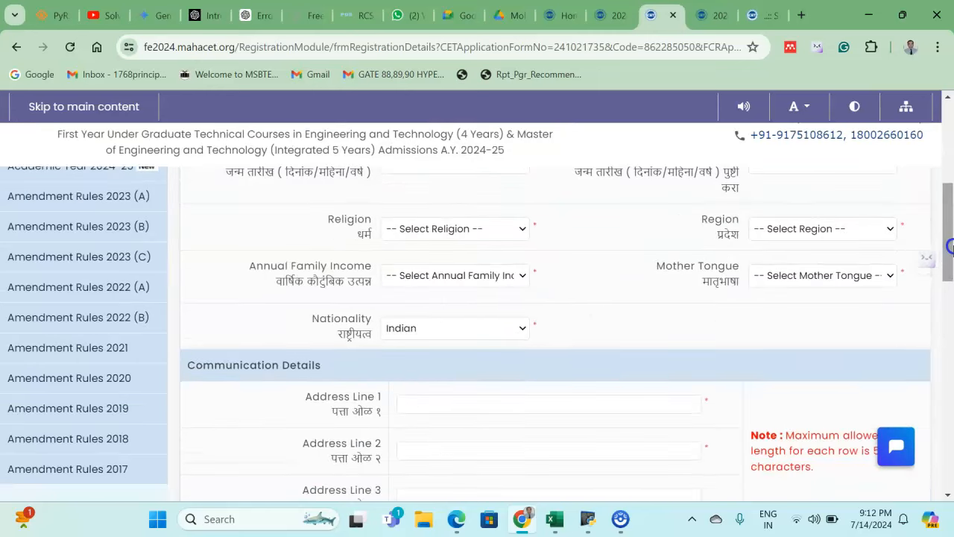
pyautogui.click(500, 276)
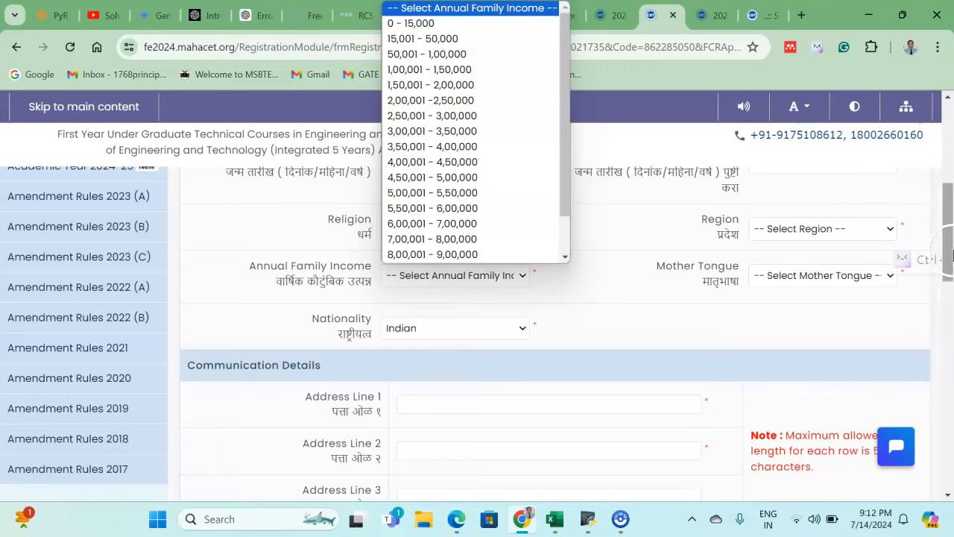
pyautogui.click(948, 249)
pyautogui.moveTo(948, 251); pyautogui.dragTo(948, 330)
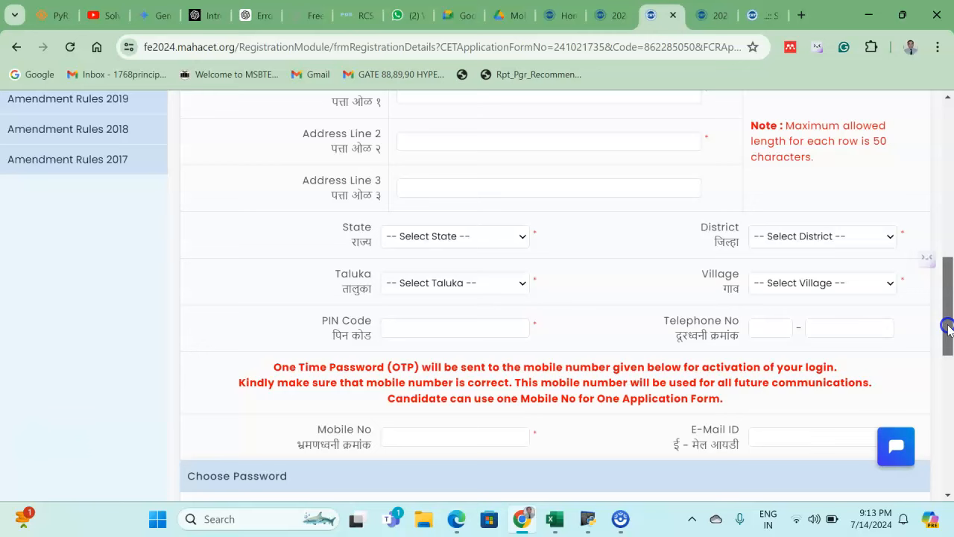
# Set the State to Maharashtra and the District to Ahmednagar in the communication details.
pyautogui.click(475, 240)
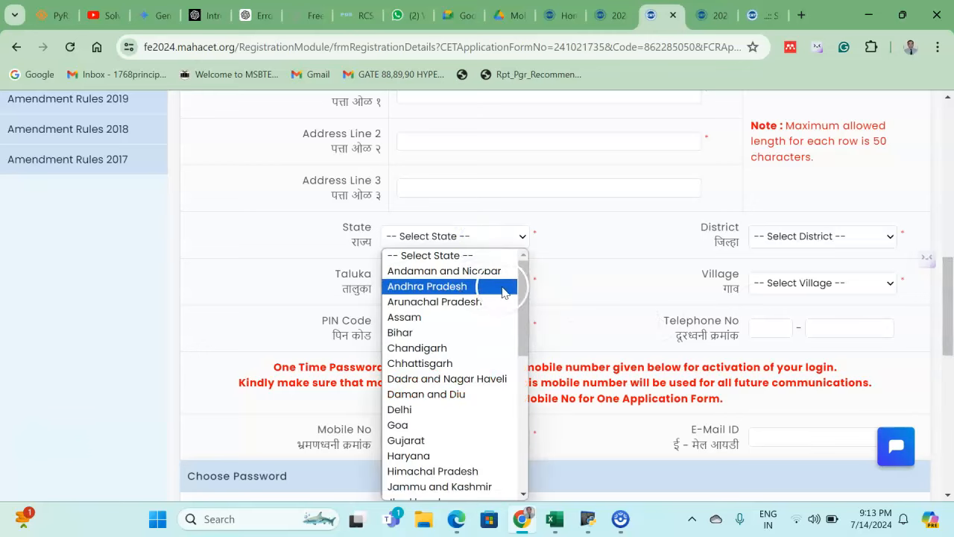
pyautogui.moveTo(520, 293); pyautogui.dragTo(519, 360)
pyautogui.click(454, 413)
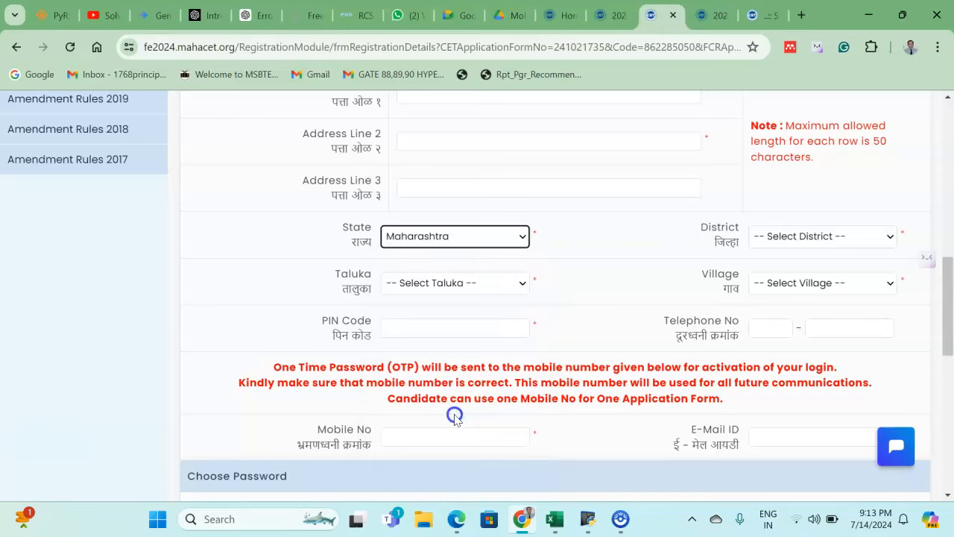
pyautogui.click(826, 237)
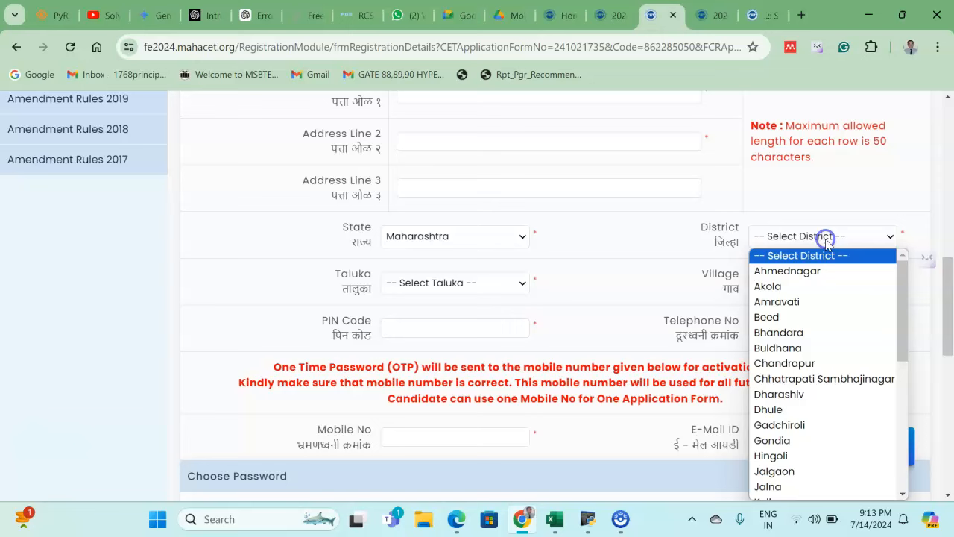
pyautogui.click(805, 272)
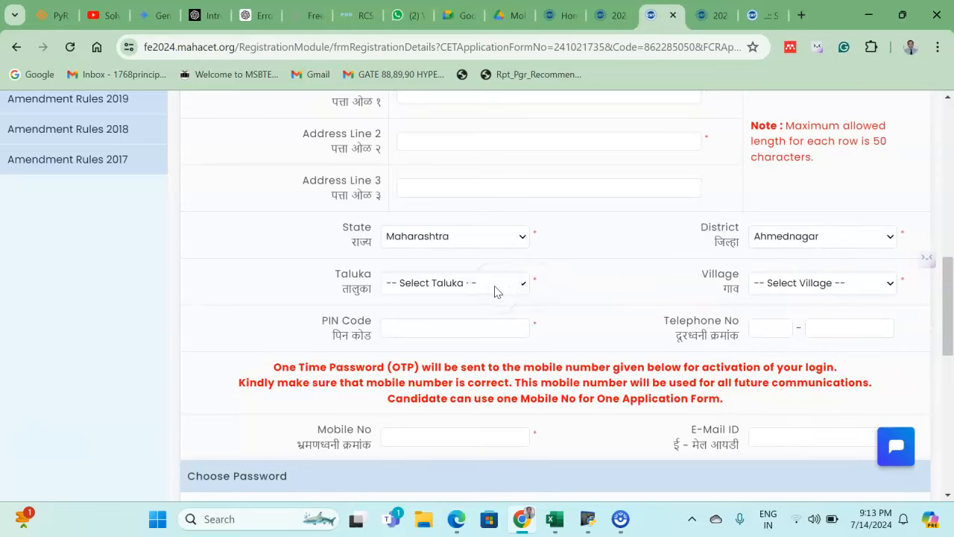
# Examine the taluka options, the mobile and e-mail fields, the password policy and the captcha section of the form.
pyautogui.click(494, 291)
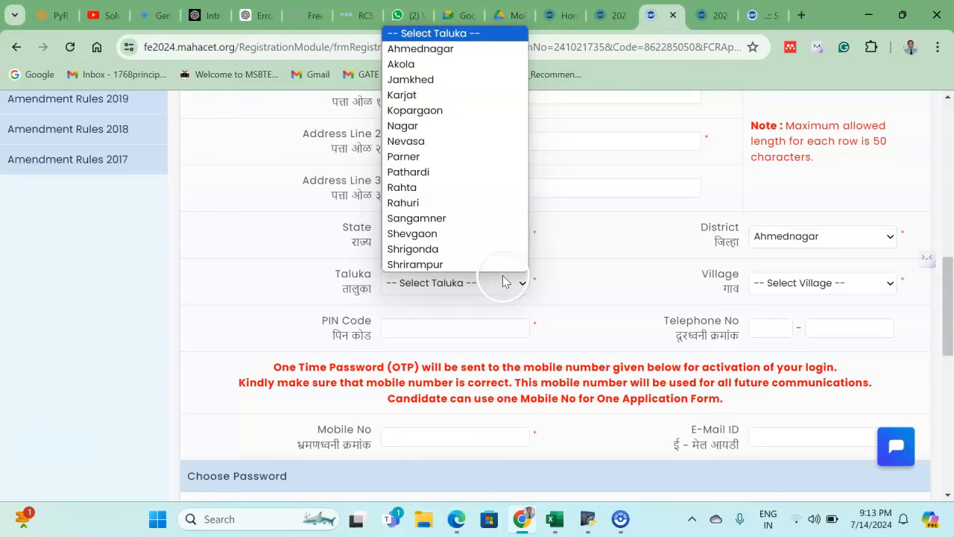
pyautogui.click(592, 283)
pyautogui.moveTo(941, 301); pyautogui.dragTo(944, 328)
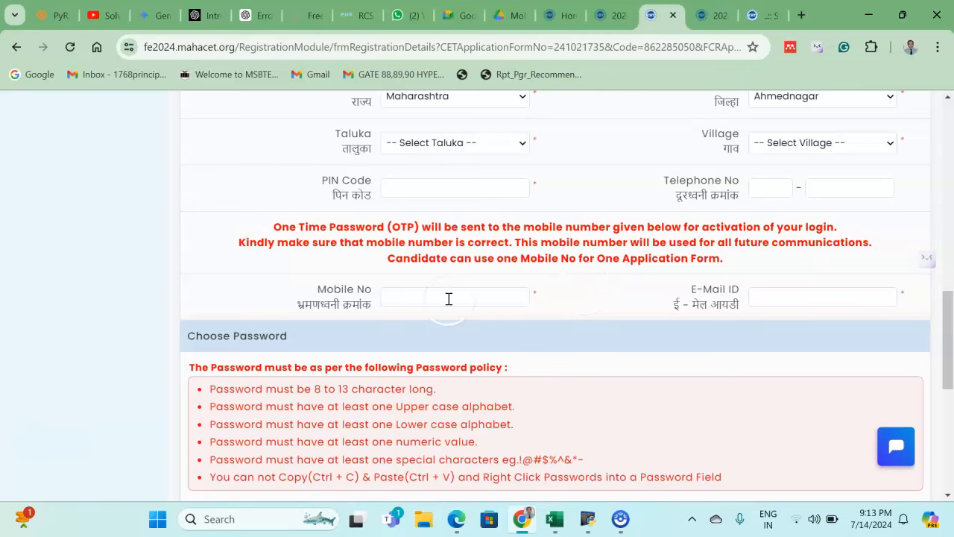
pyautogui.moveTo(948, 322); pyautogui.dragTo(949, 344)
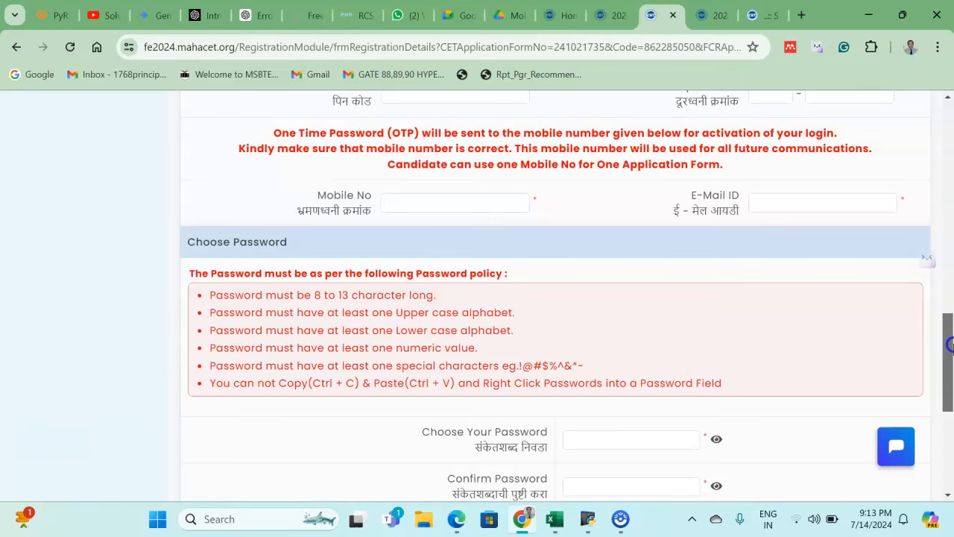
pyautogui.moveTo(949, 344); pyautogui.dragTo(949, 375)
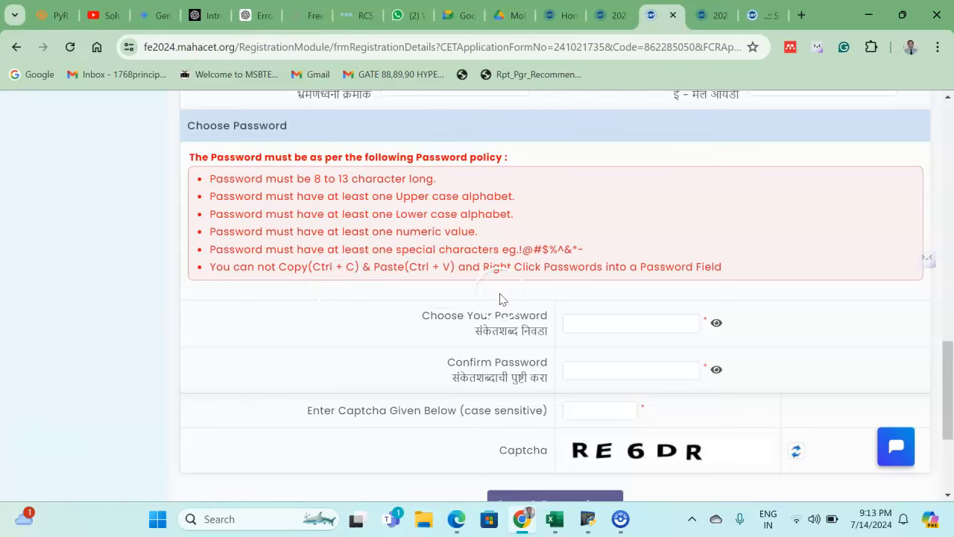
pyautogui.click(574, 321)
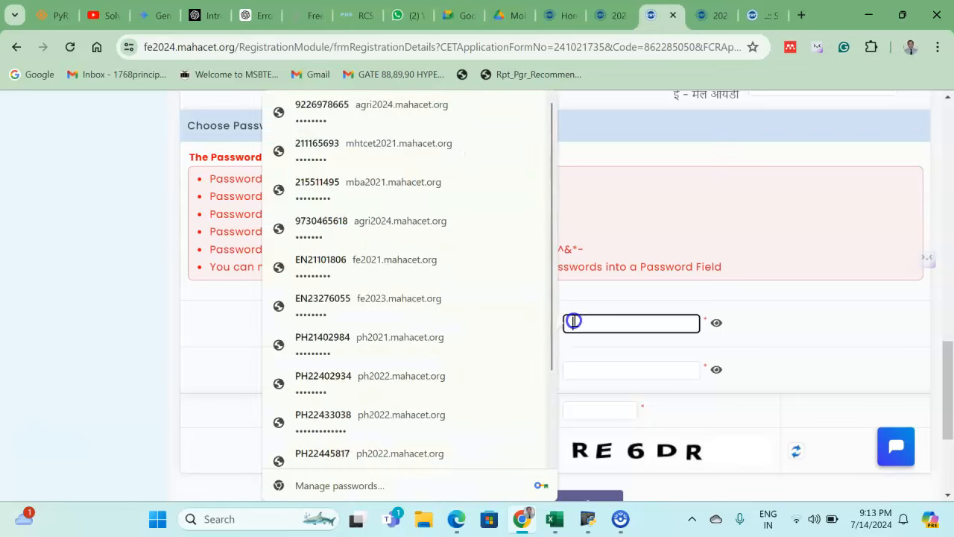
pyautogui.click(766, 304)
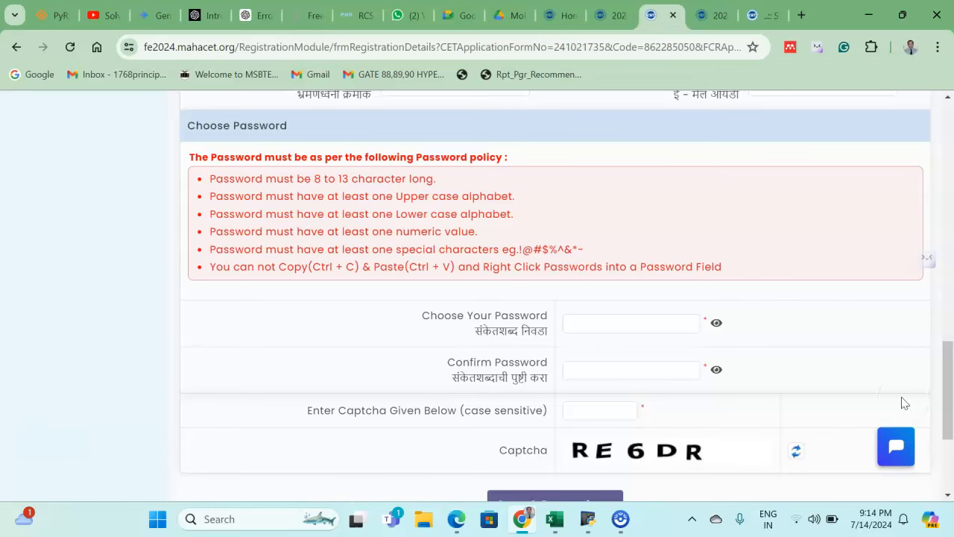
pyautogui.scroll(-2, 952, 398)
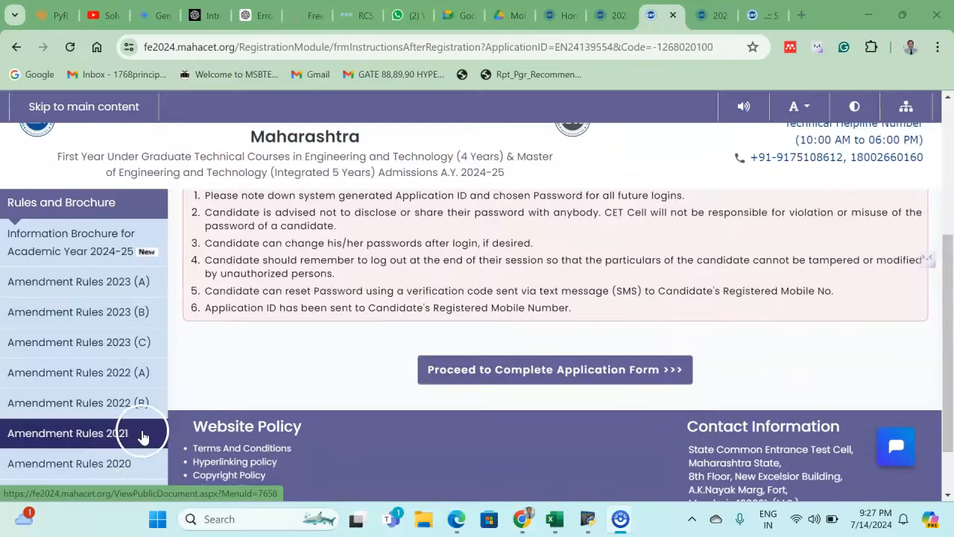
# Proceed to complete the application form and begin the registered candidate sign-in at the application ID field.
pyautogui.click(557, 378)
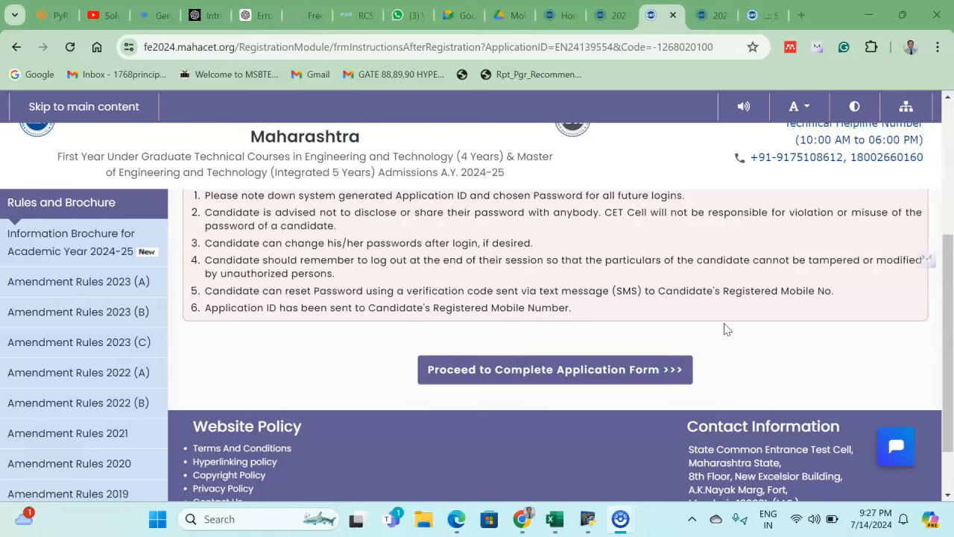
pyautogui.click(600, 373)
pyautogui.click(601, 373)
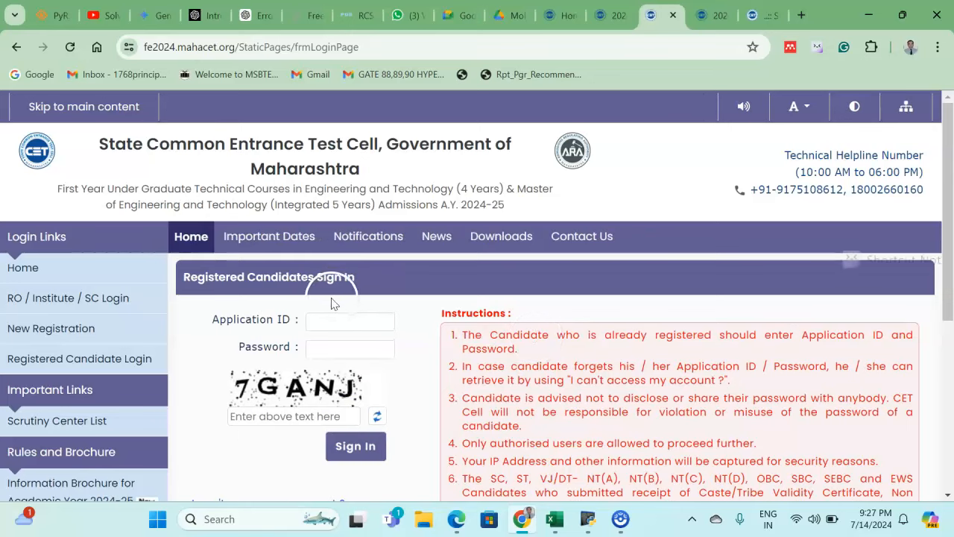
pyautogui.click(335, 319)
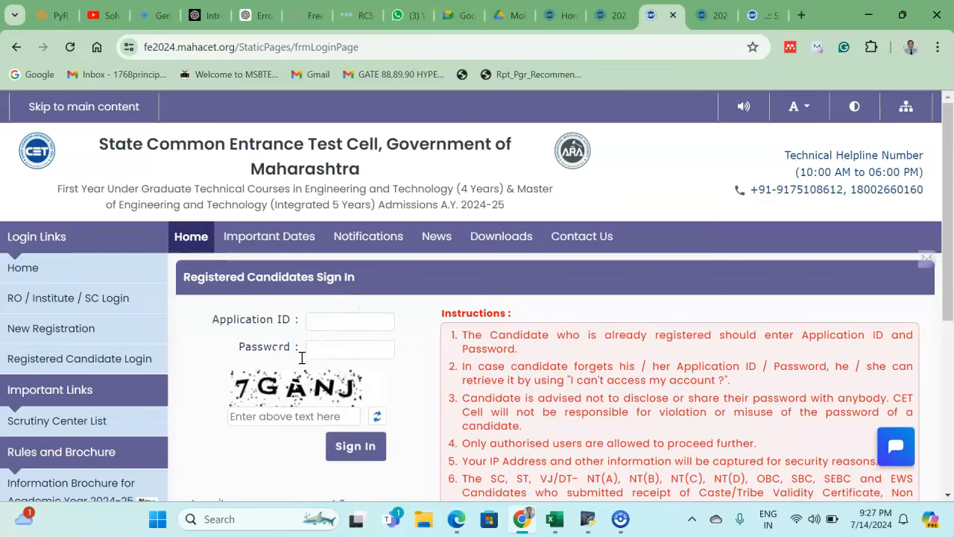
pyautogui.click(348, 321)
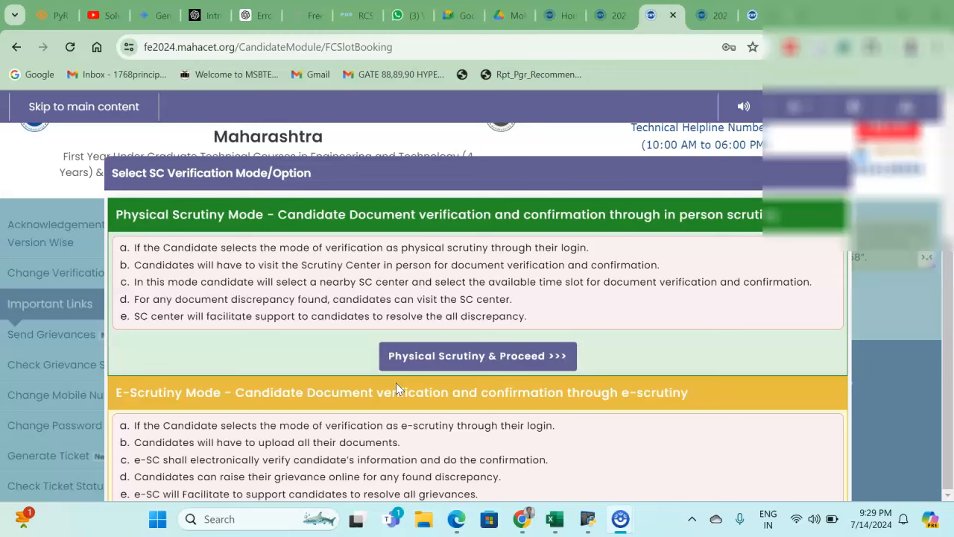
# Choose physical scrutiny as the document verification mode, then claim and save the Maharashtra - Type A candidature.
pyautogui.click(439, 357)
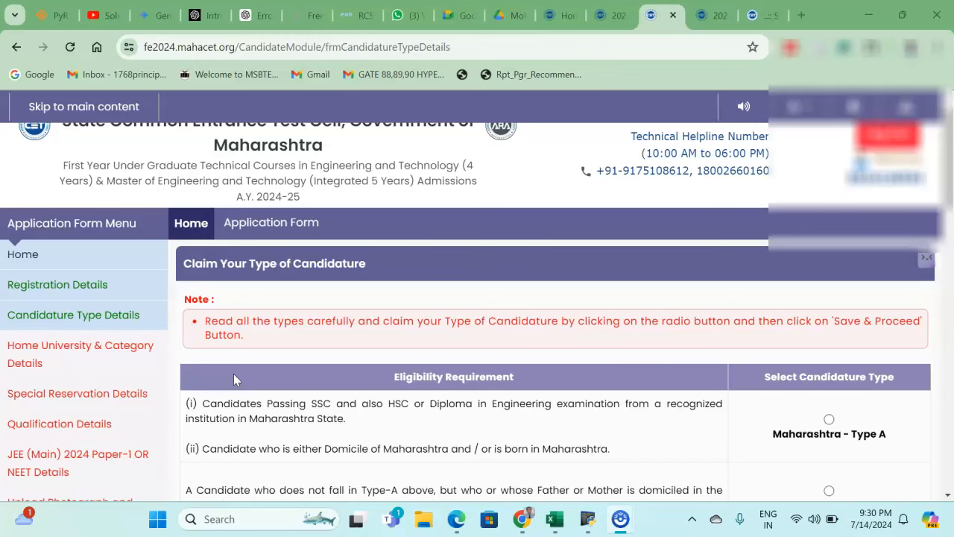
pyautogui.click(76, 289)
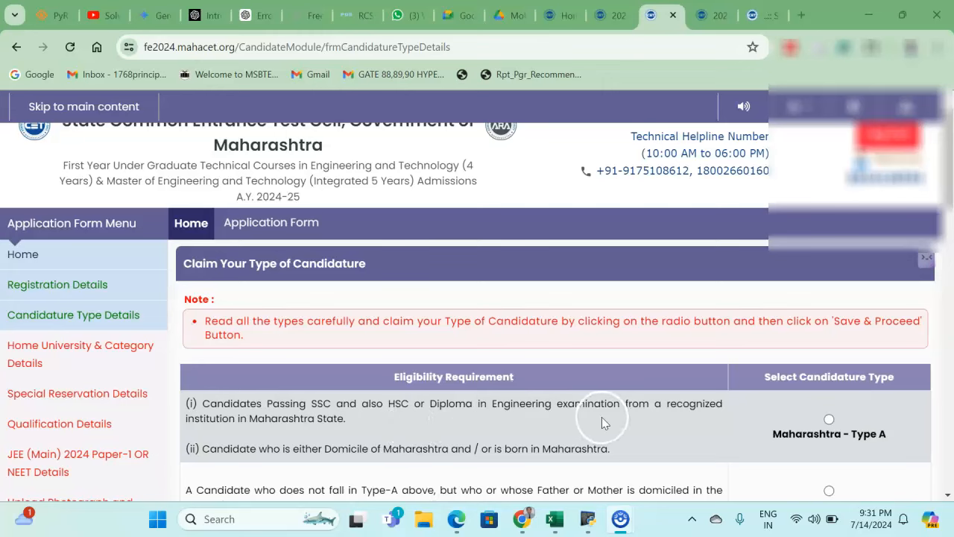
pyautogui.click(827, 415)
pyautogui.moveTo(947, 188); pyautogui.dragTo(938, 469)
pyautogui.click(592, 347)
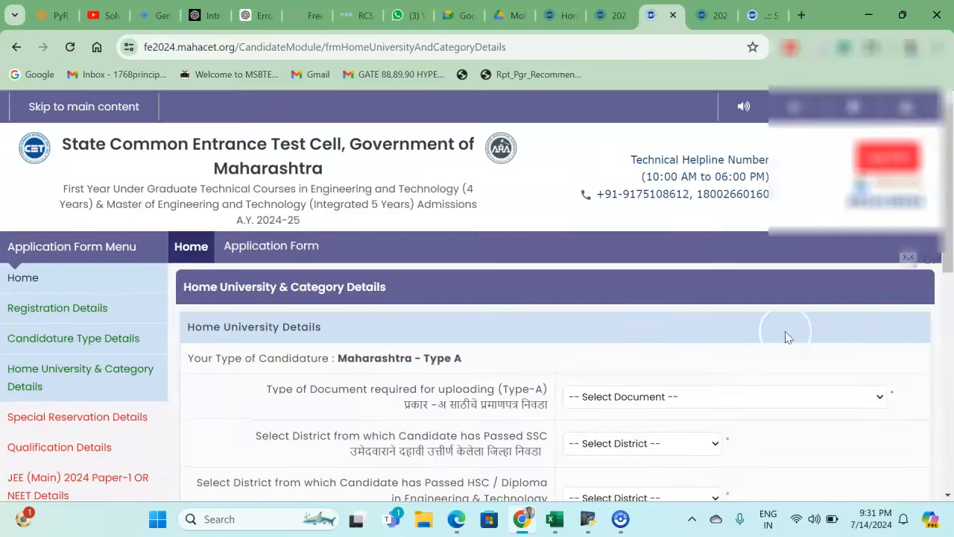
# Set the Type-A document required for uploading to Domicile Certificate in the home university details.
pyautogui.moveTo(946, 246); pyautogui.dragTo(949, 305)
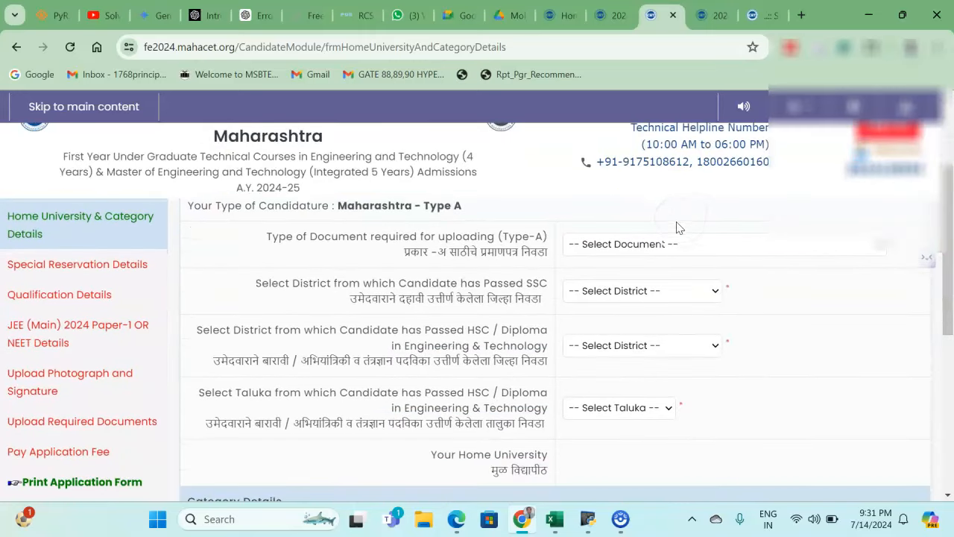
pyautogui.click(675, 252)
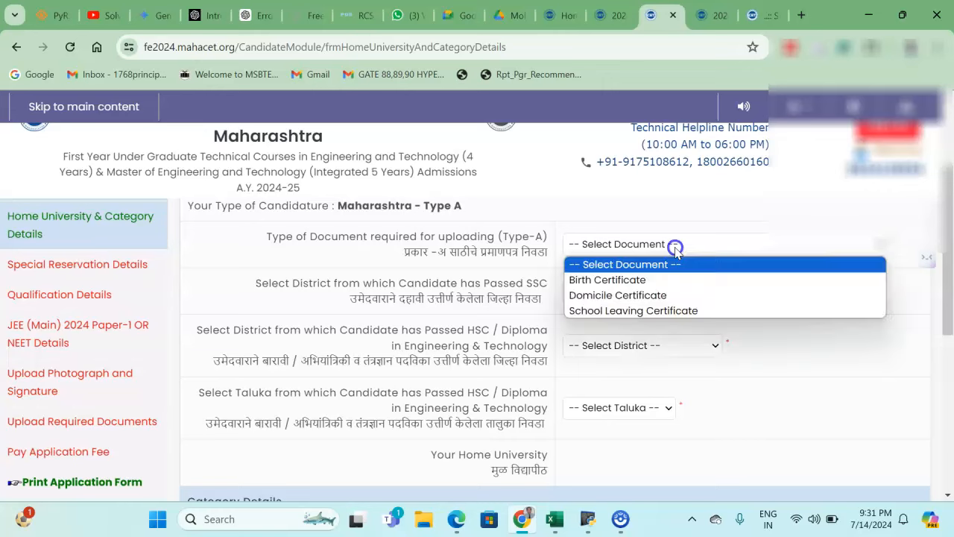
pyautogui.click(96, 433)
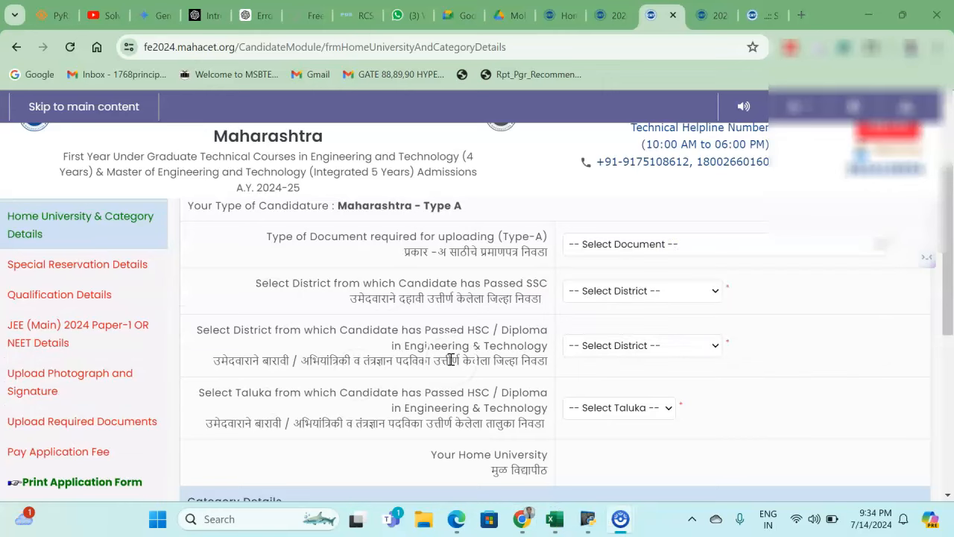
pyautogui.click(664, 247)
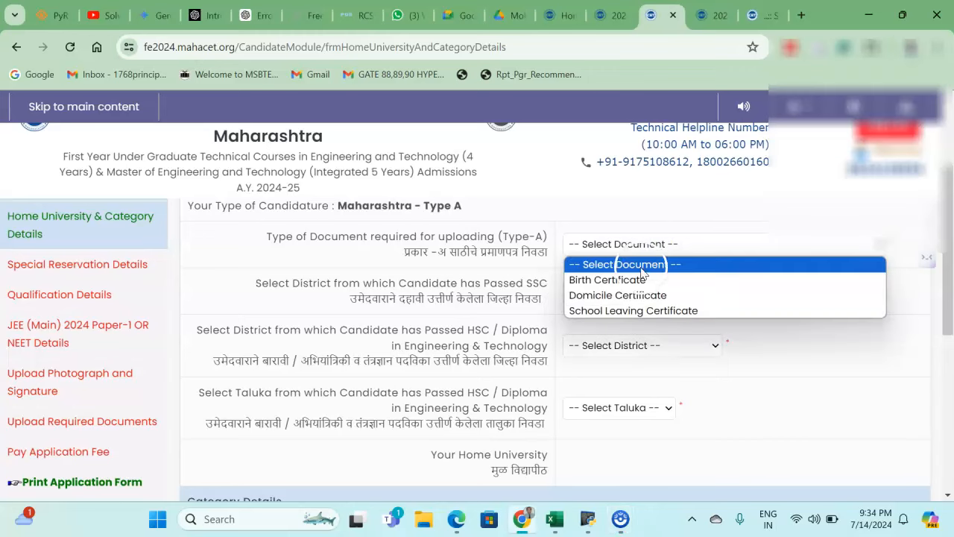
pyautogui.click(641, 296)
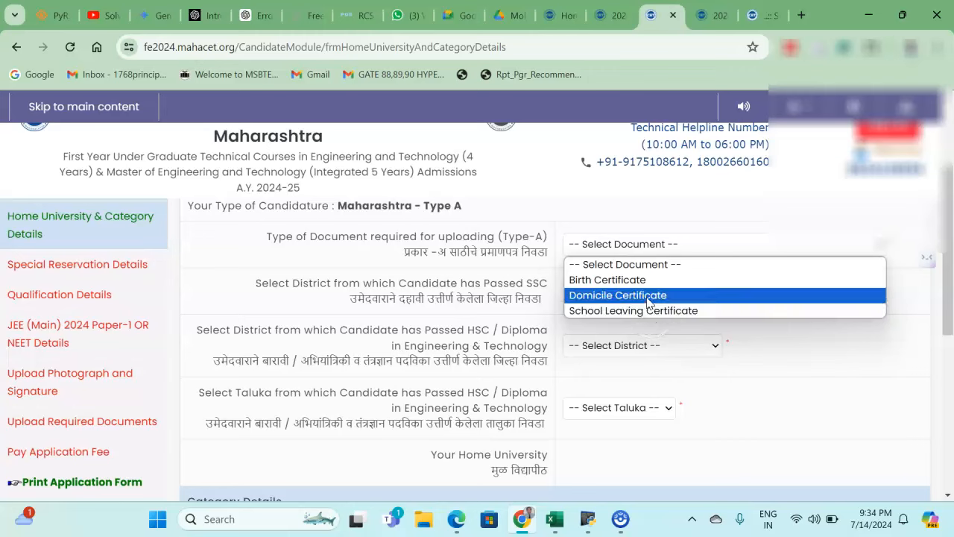
pyautogui.click(647, 296)
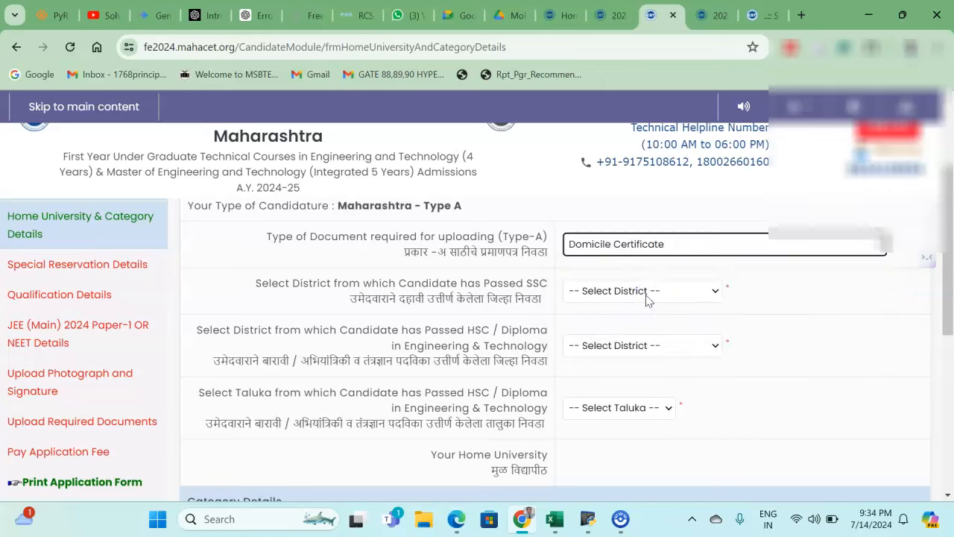
# Set the district from which the candidate passed SSC to Ahmednagar.
pyautogui.click(645, 294)
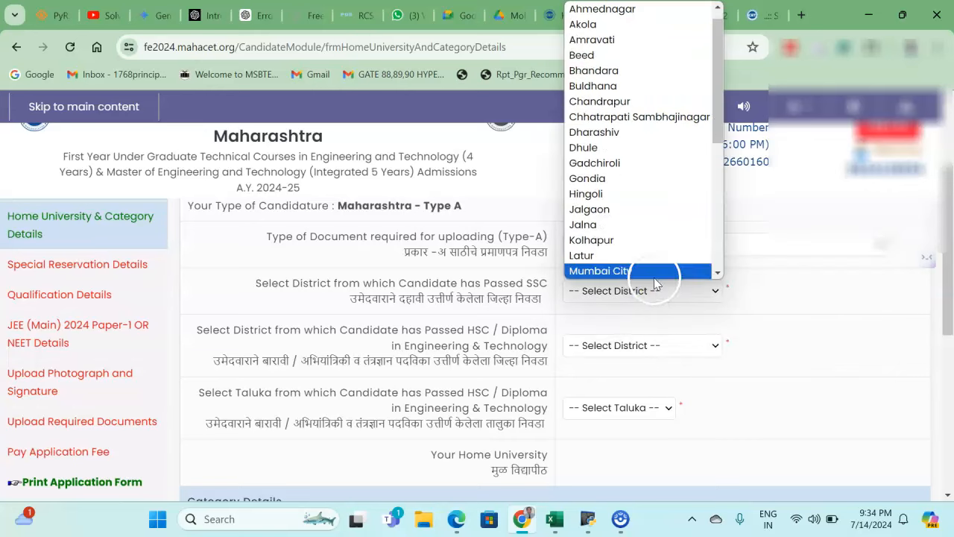
pyautogui.scroll(1, 668, 16)
pyautogui.click(661, 24)
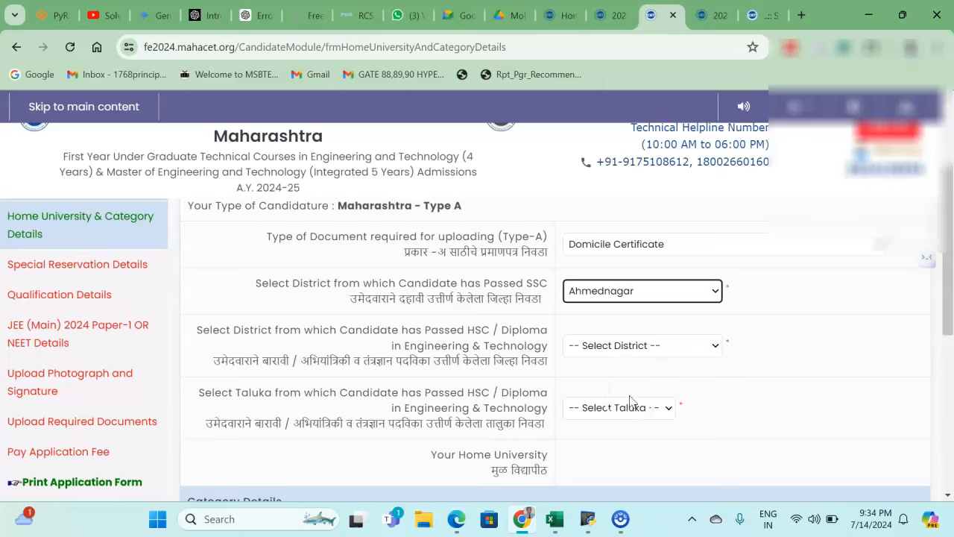
# Set the category to which the candidate belongs to OBC in the category details.
pyautogui.moveTo(953, 287); pyautogui.dragTo(746, 344)
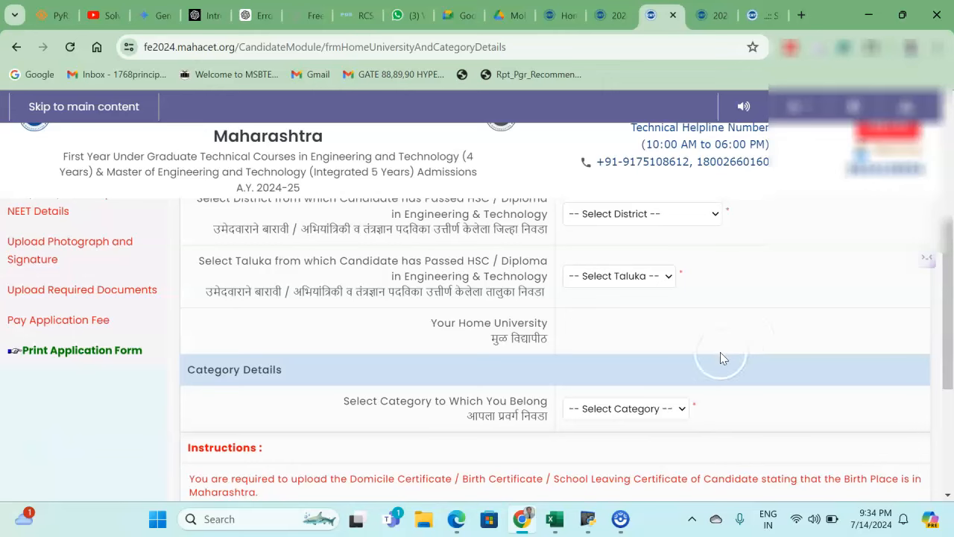
pyautogui.click(644, 412)
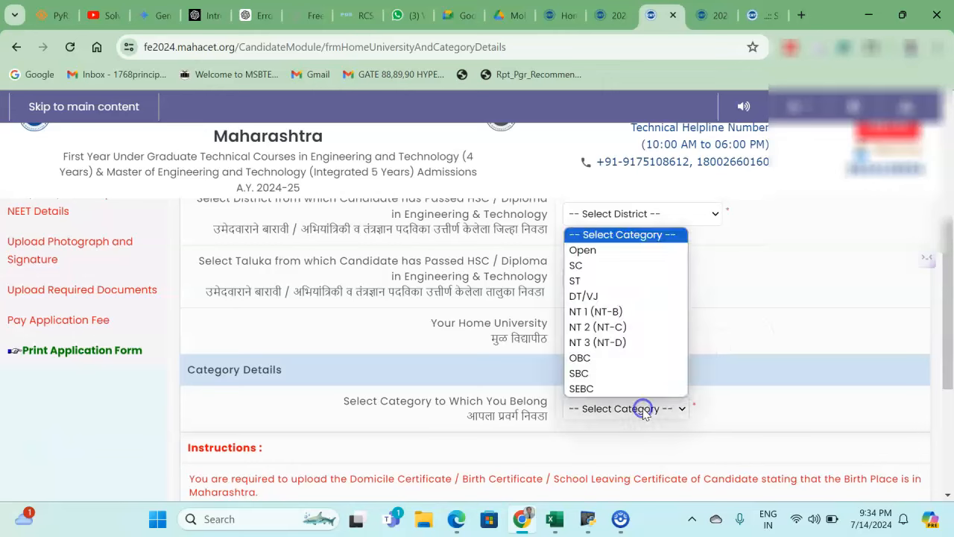
pyautogui.click(613, 344)
pyautogui.click(615, 433)
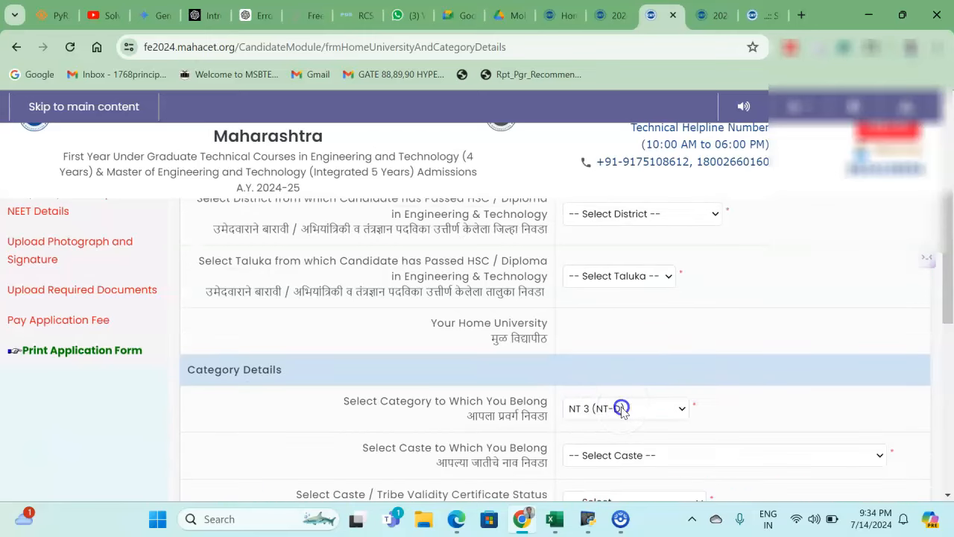
pyautogui.click(609, 410)
pyautogui.click(606, 360)
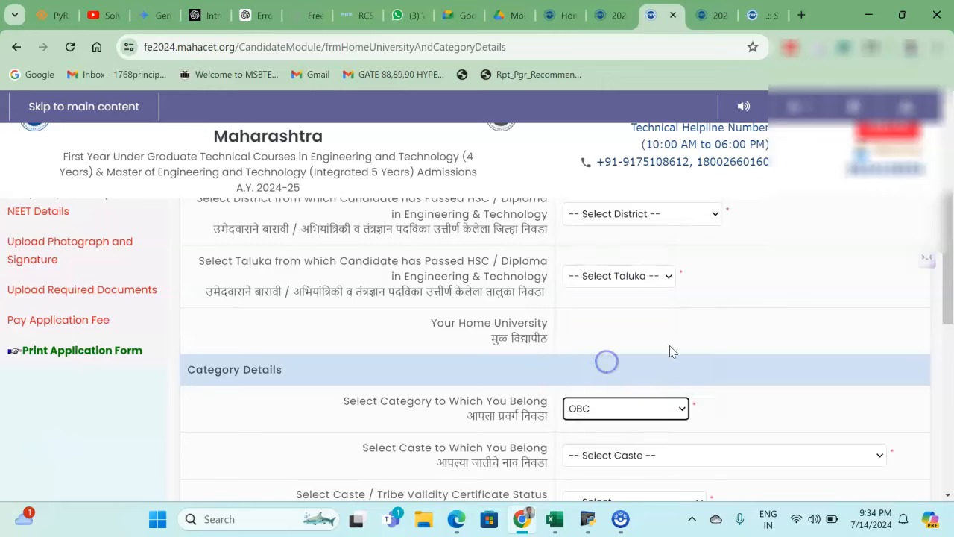
# Examine the caste, caste validity certificate and non-creamy layer certificate options in the category details.
pyautogui.moveTo(948, 295); pyautogui.dragTo(933, 390)
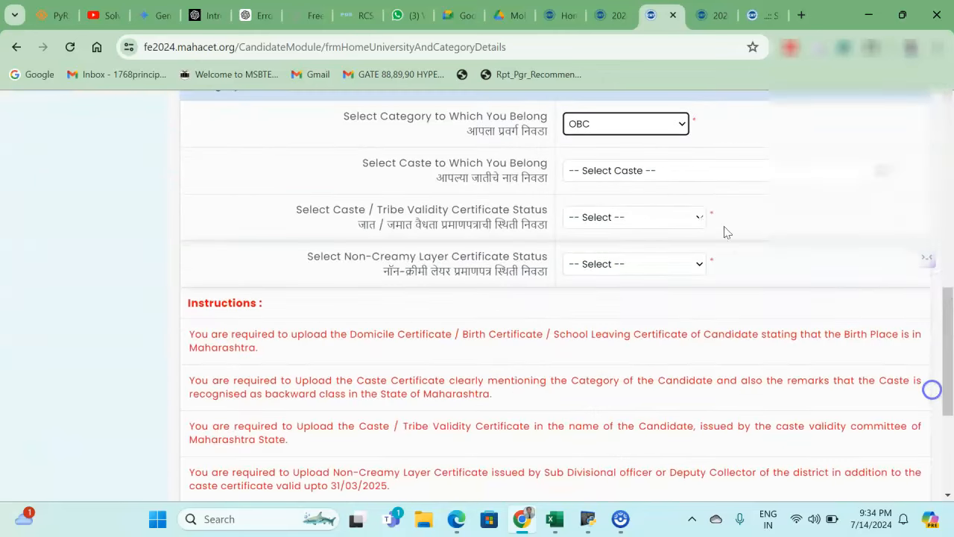
pyautogui.click(656, 174)
pyautogui.moveTo(948, 284); pyautogui.dragTo(948, 319)
pyautogui.click(737, 257)
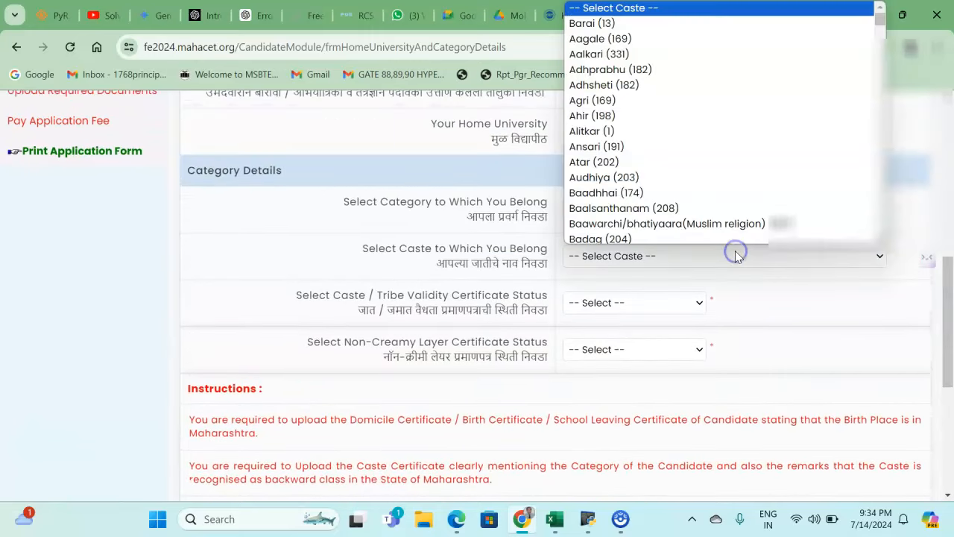
pyautogui.click(653, 303)
pyautogui.click(651, 307)
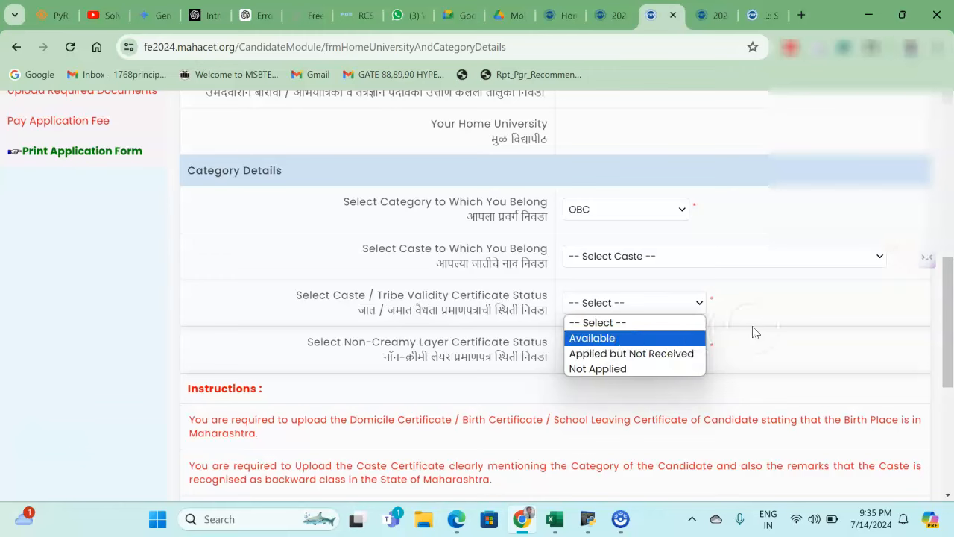
pyautogui.click(771, 336)
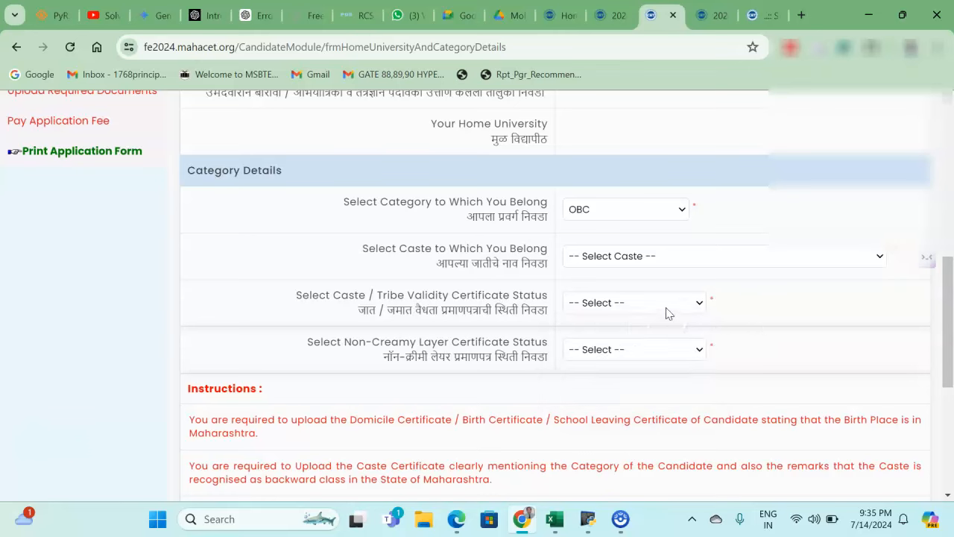
pyautogui.click(646, 357)
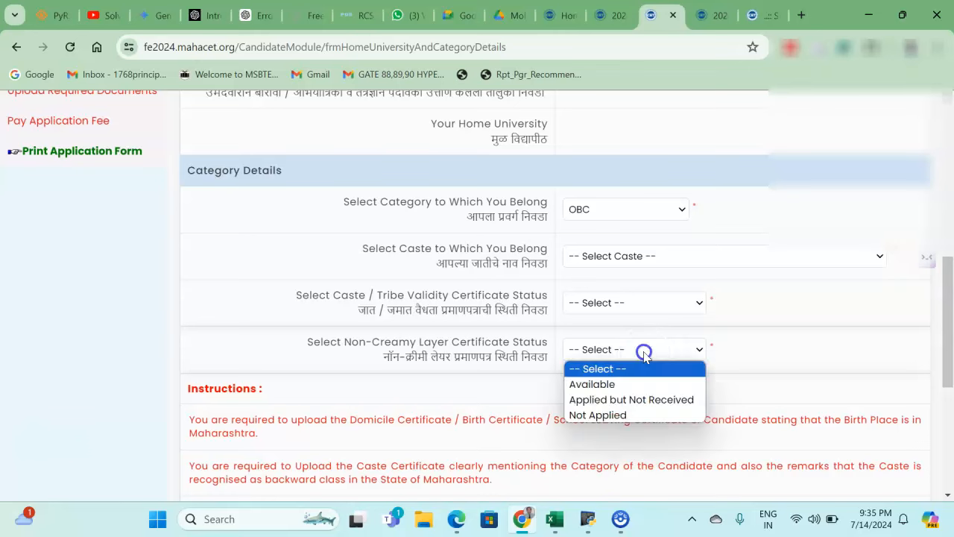
pyautogui.click(628, 385)
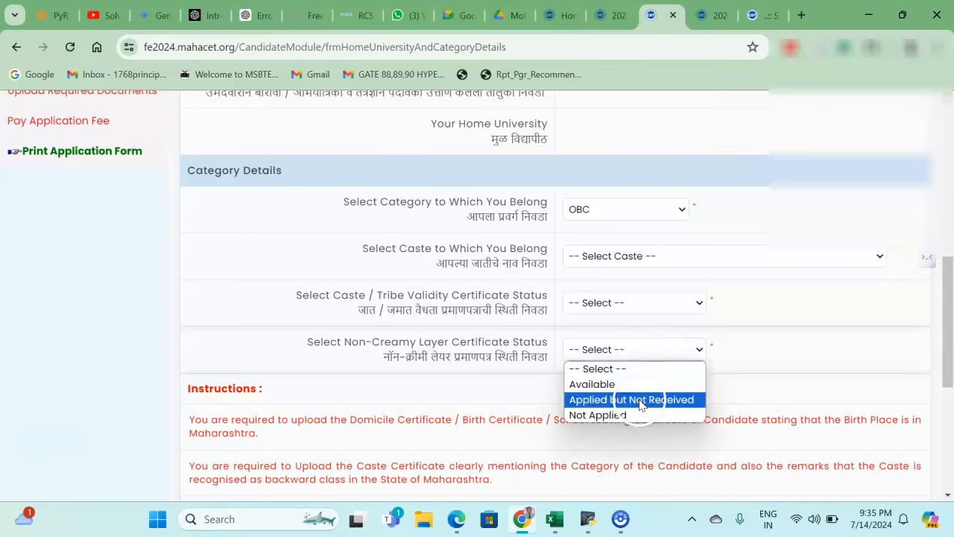
pyautogui.click(740, 393)
pyautogui.moveTo(944, 340); pyautogui.dragTo(946, 245)
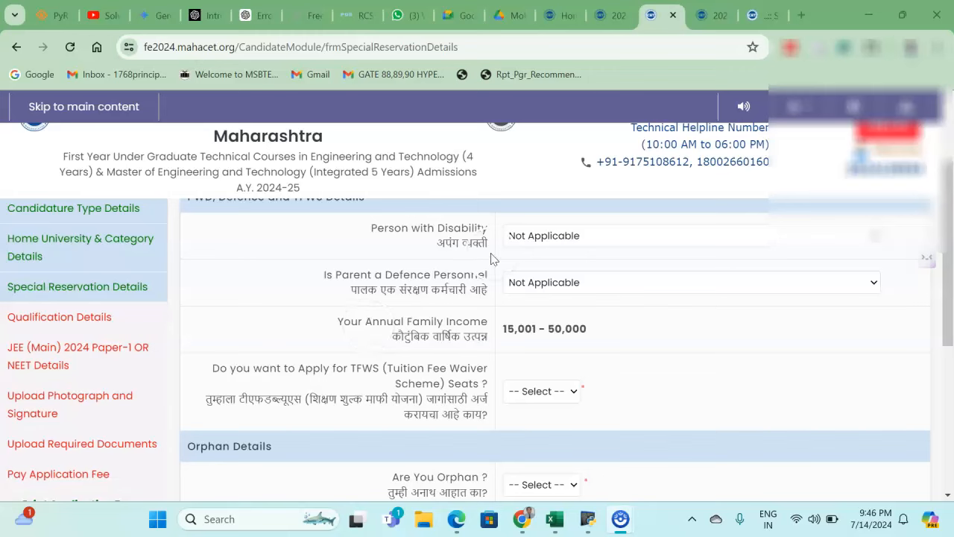
# Examine the person with disability and parent defence personnel options in the special reservation details.
pyautogui.click(543, 237)
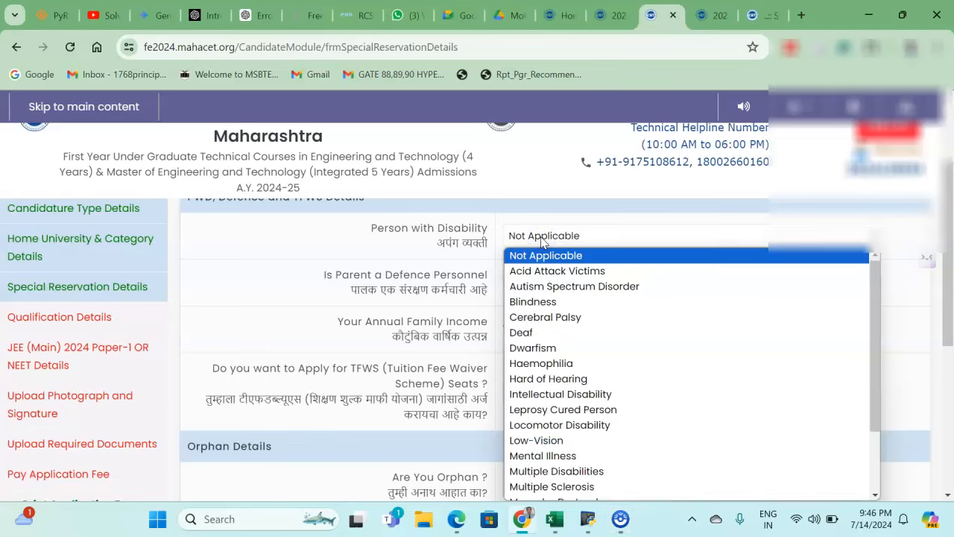
pyautogui.click(542, 238)
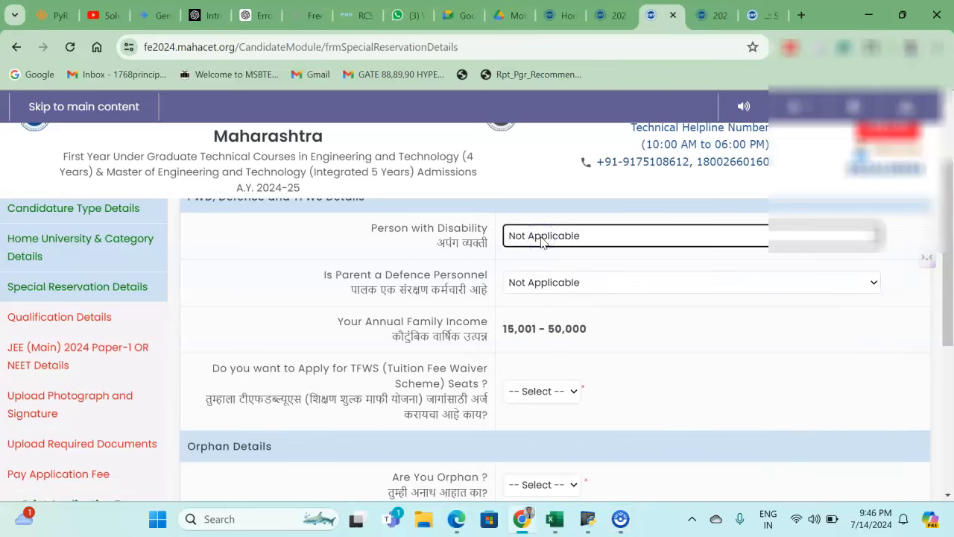
pyautogui.click(544, 285)
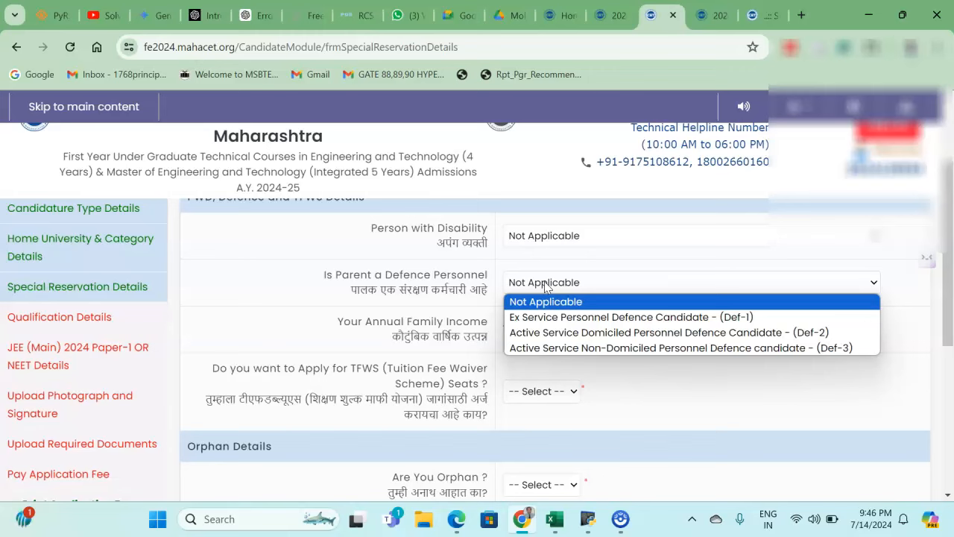
pyautogui.click(473, 291)
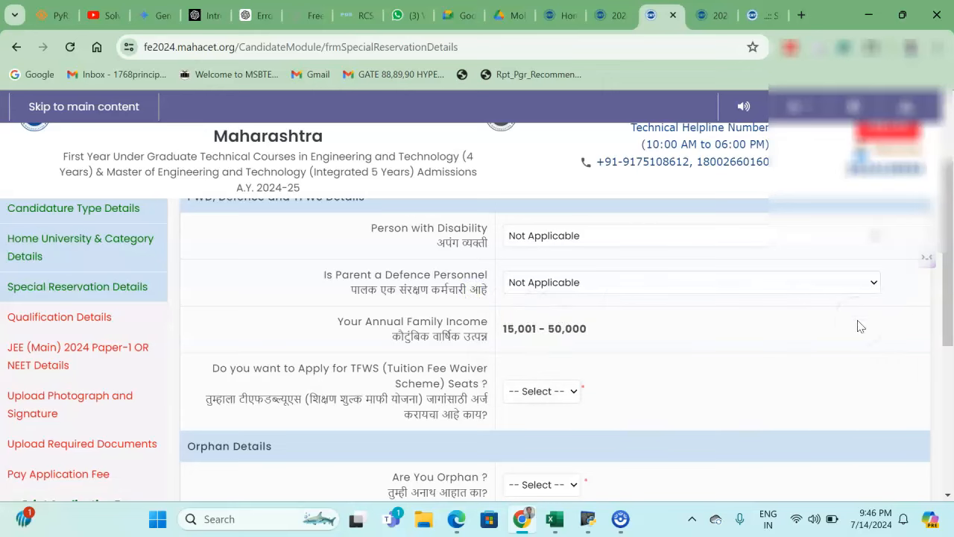
# Answer Yes to applying for TFWS (Tuition Fee Waiver Scheme) seats.
pyautogui.moveTo(944, 302); pyautogui.dragTo(945, 359)
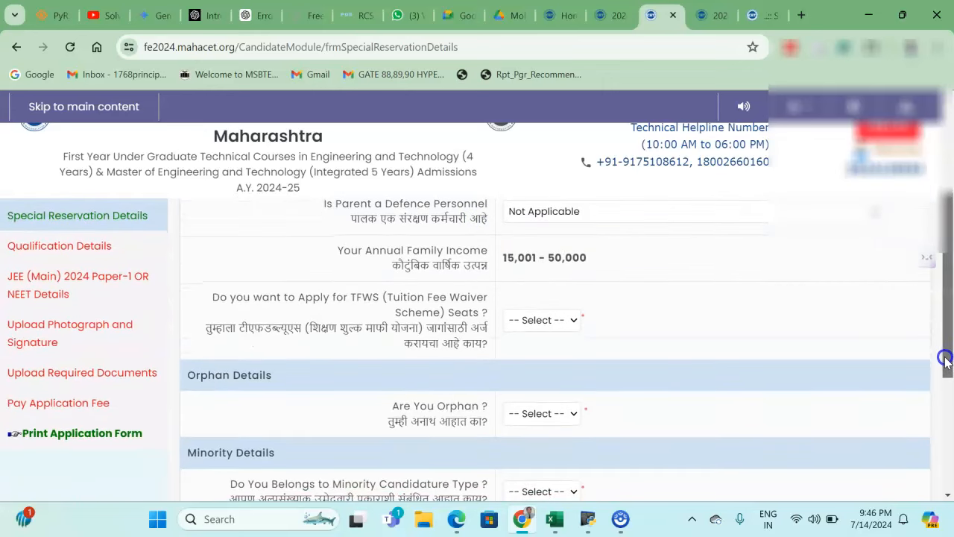
pyautogui.click(547, 322)
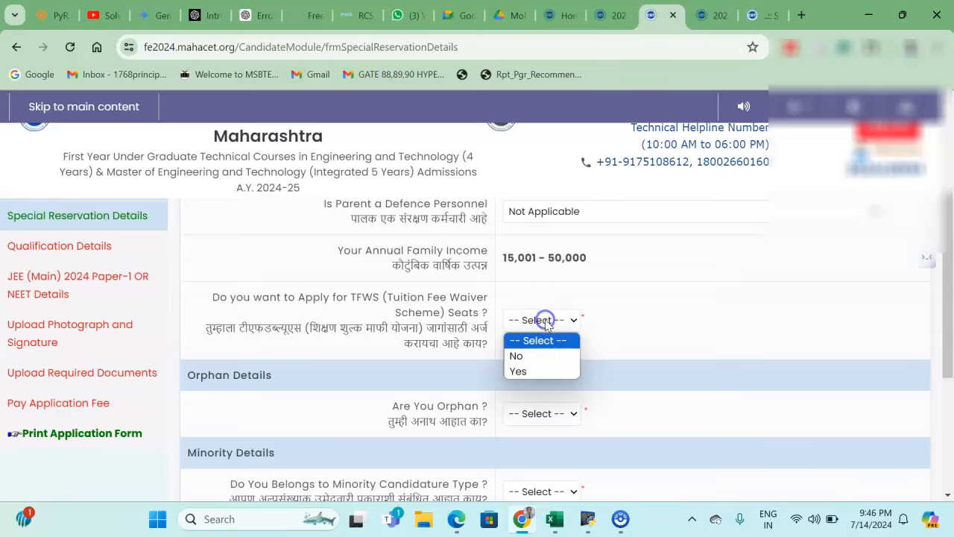
pyautogui.click(538, 372)
pyautogui.scroll(1, 559, 252)
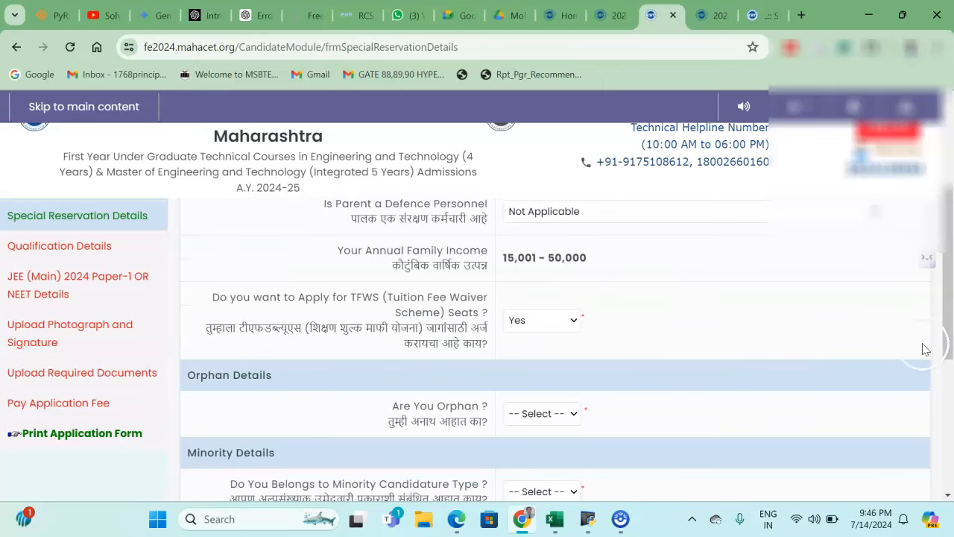
# Answer No to both the orphan and minority candidature questions, then save and proceed to the qualification details.
pyautogui.moveTo(948, 346); pyautogui.dragTo(948, 371)
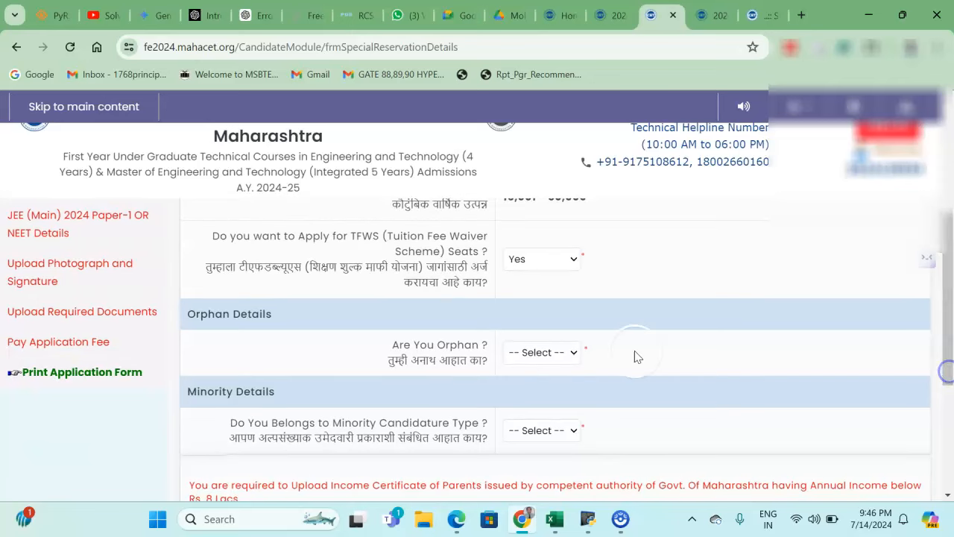
pyautogui.click(545, 352)
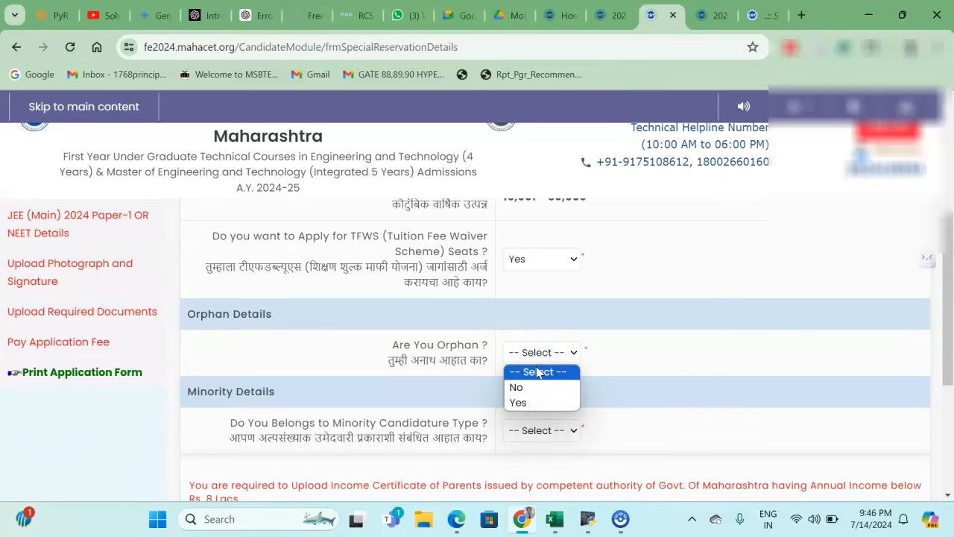
pyautogui.click(533, 388)
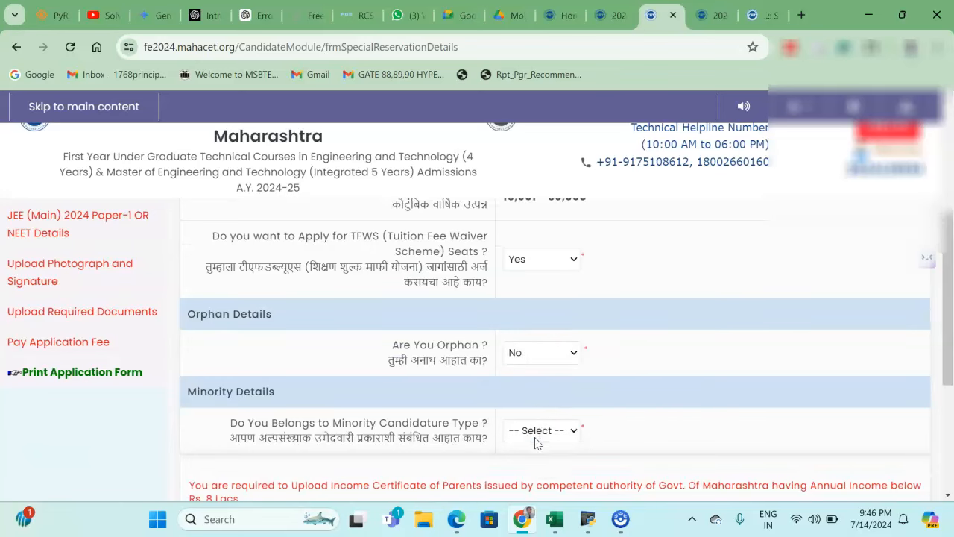
pyautogui.click(552, 431)
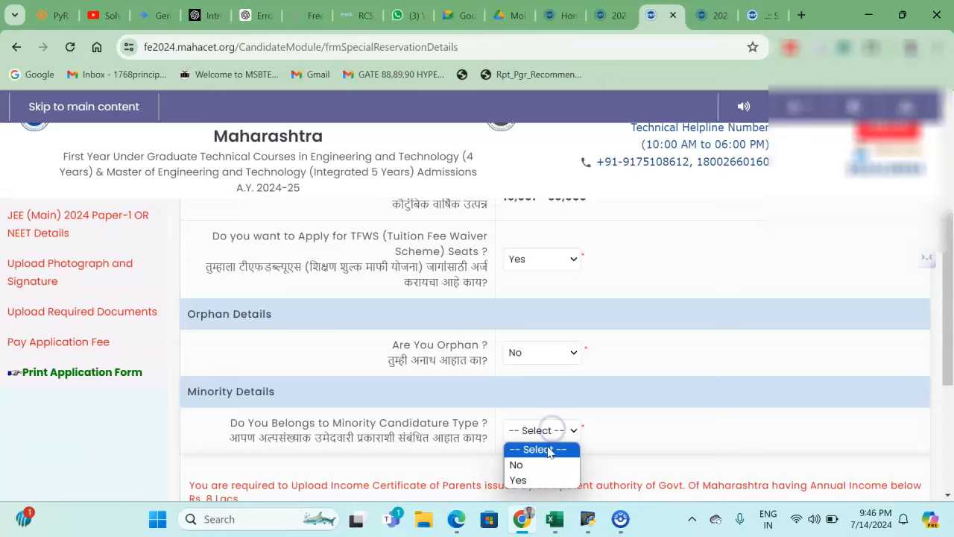
pyautogui.click(546, 464)
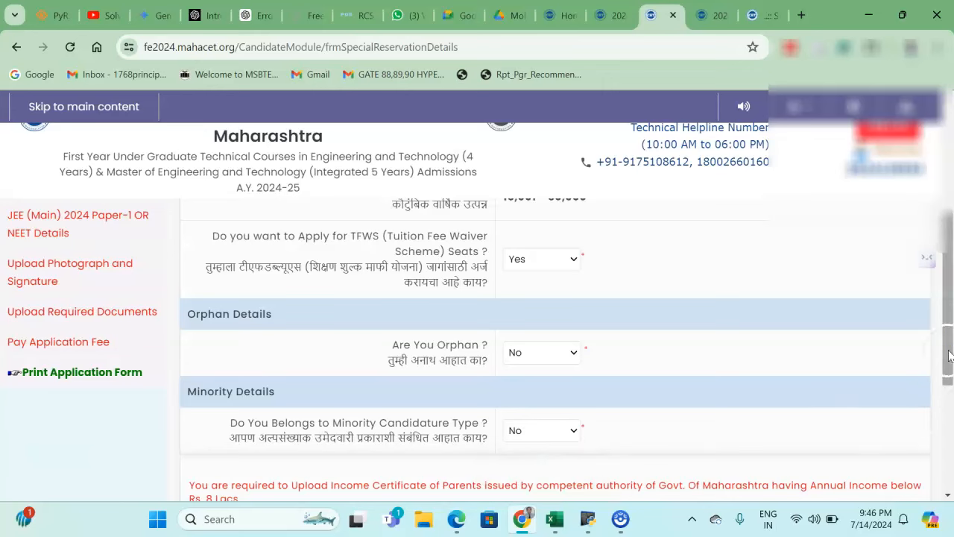
pyautogui.scroll(-3, 745, 395)
pyautogui.click(552, 298)
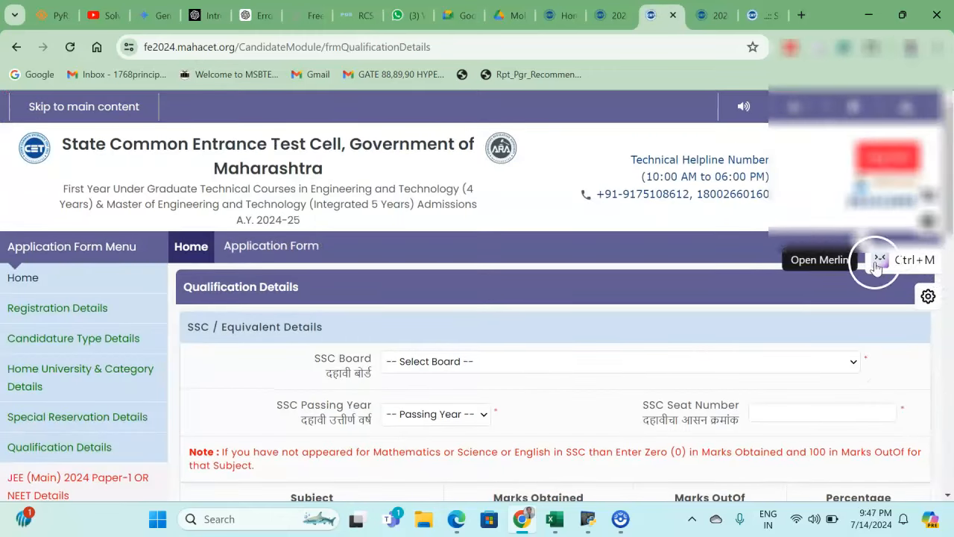
# Examine the SSC details, eligibility notes and qualifying exam options in the qualification details.
pyautogui.moveTo(950, 199); pyautogui.dragTo(921, 426)
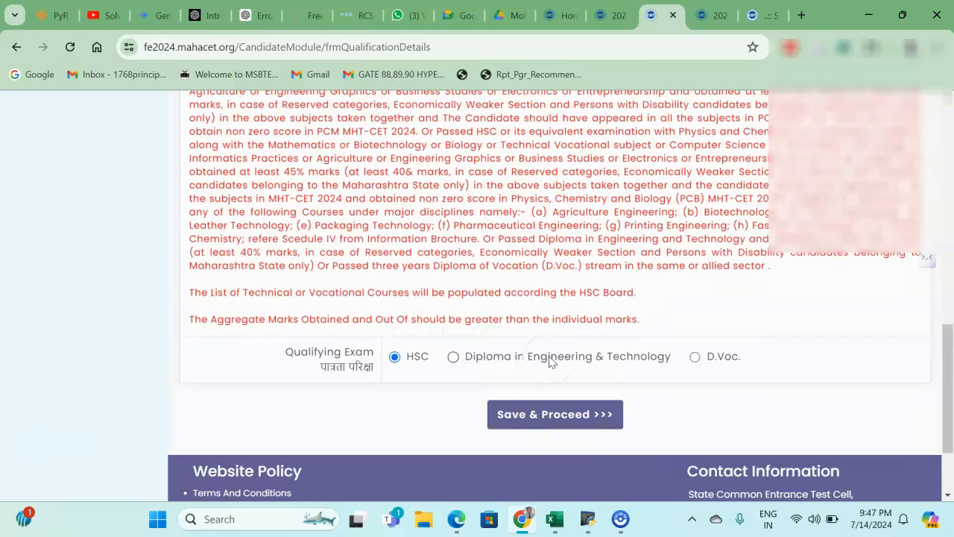
pyautogui.moveTo(947, 319); pyautogui.dragTo(931, 224)
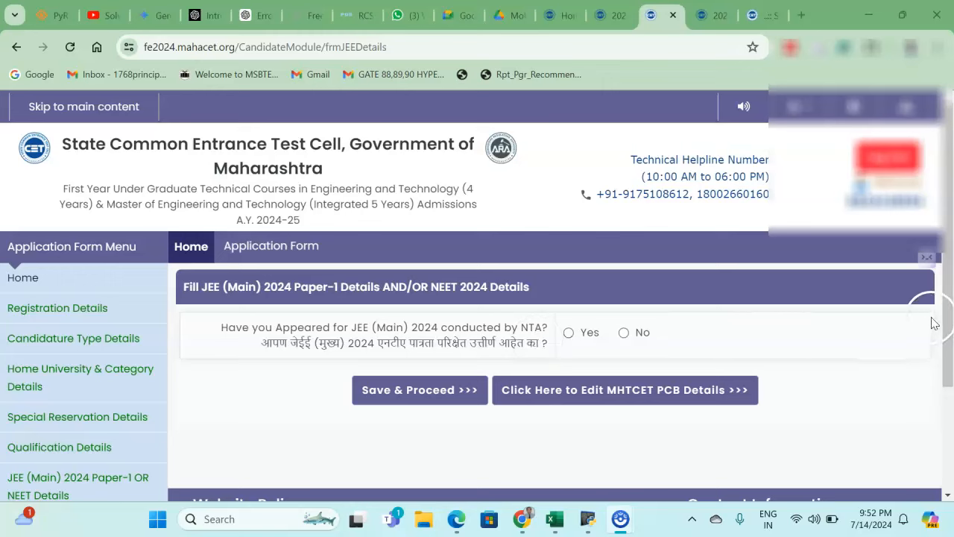
# Answer No to having appeared for both JEE (Main) 2024 and NEET 2024, then save and proceed to the photograph and signature upload.
pyautogui.scroll(-1, 949, 312)
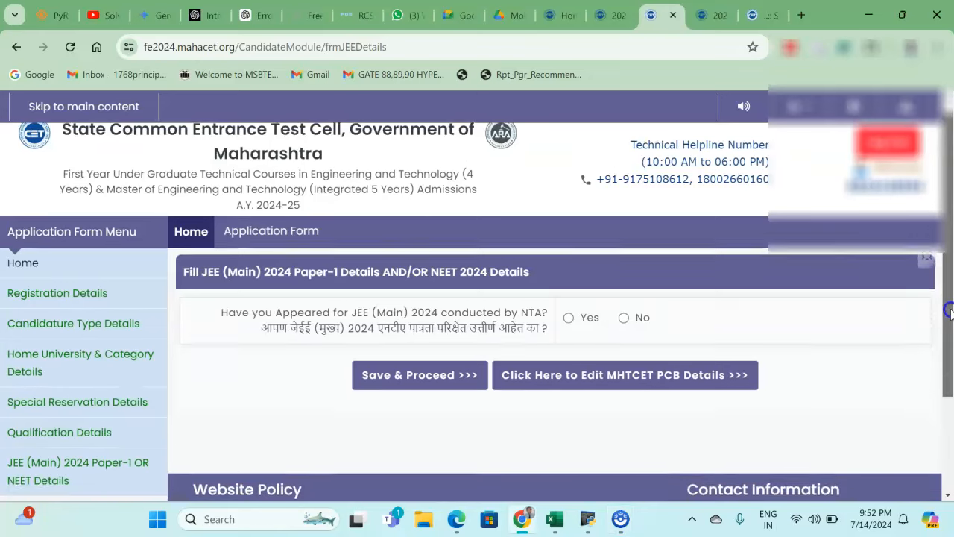
pyautogui.scroll(-1, 949, 312)
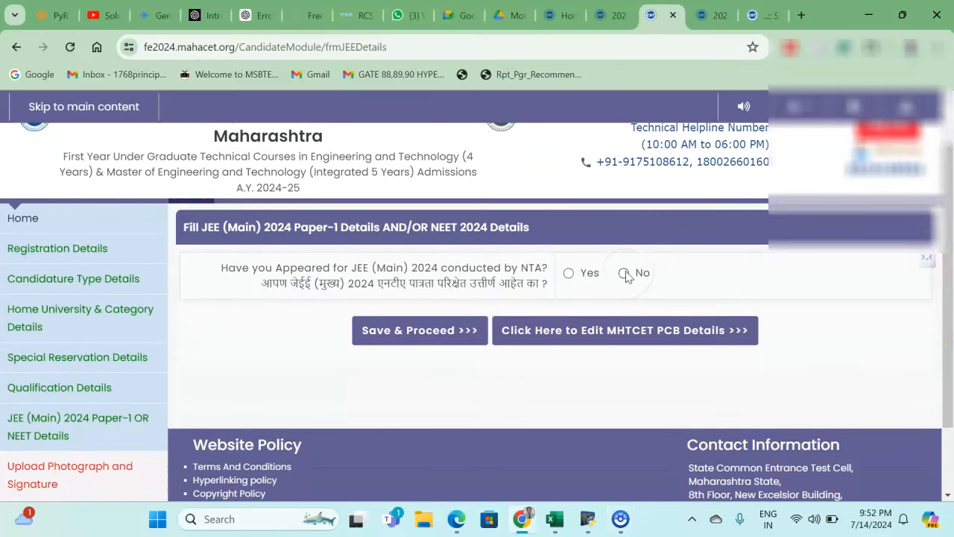
pyautogui.click(626, 273)
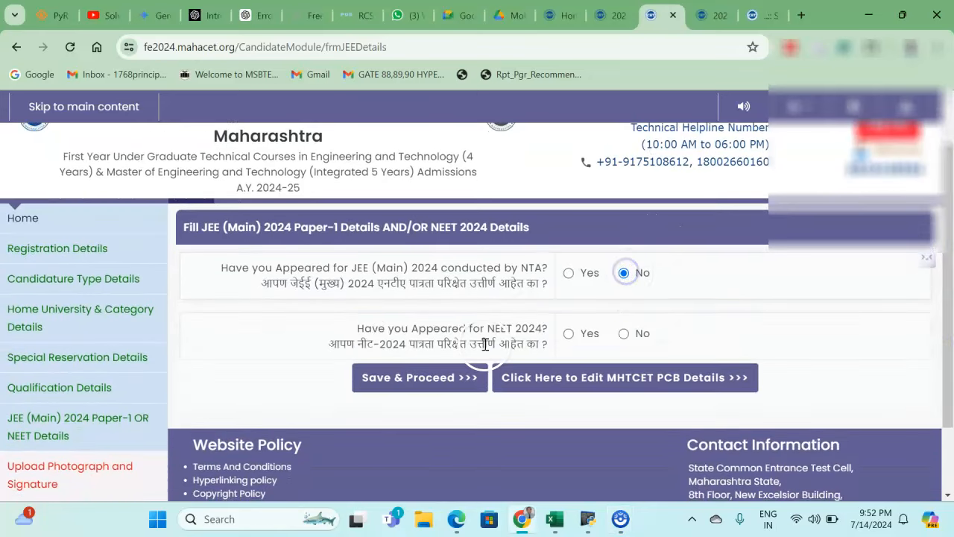
pyautogui.click(622, 335)
pyautogui.click(436, 387)
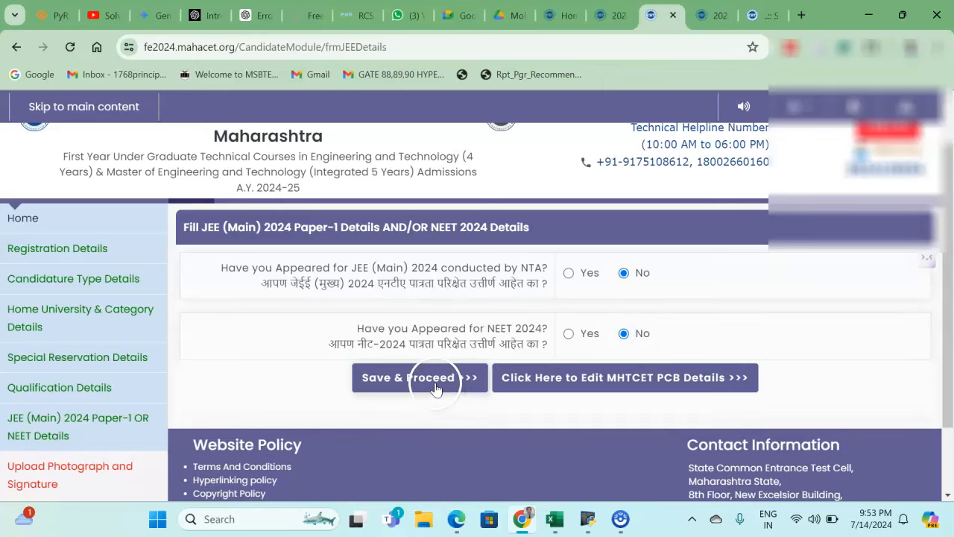
pyautogui.click(436, 386)
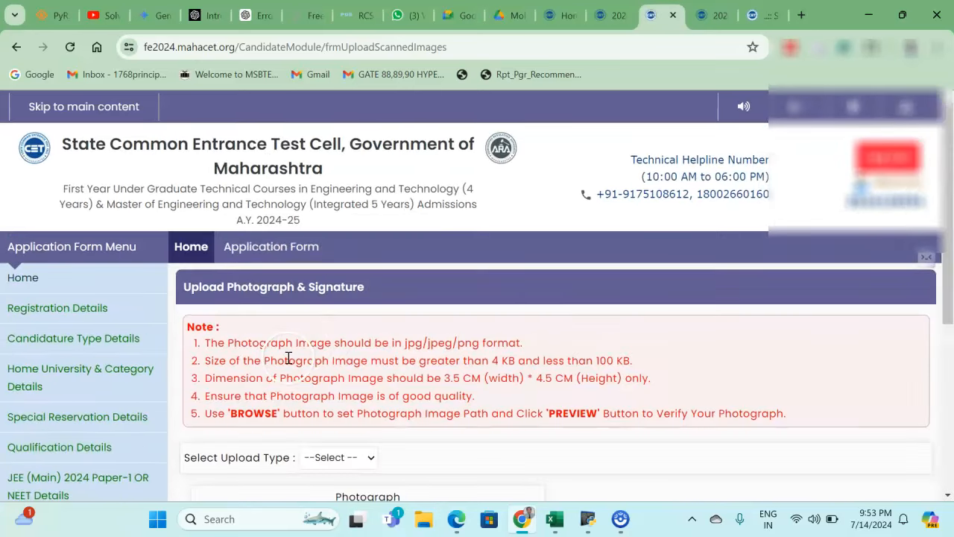
# Set the upload type to Photograph and review the available upload types and image upload tools.
pyautogui.moveTo(949, 257); pyautogui.dragTo(950, 365)
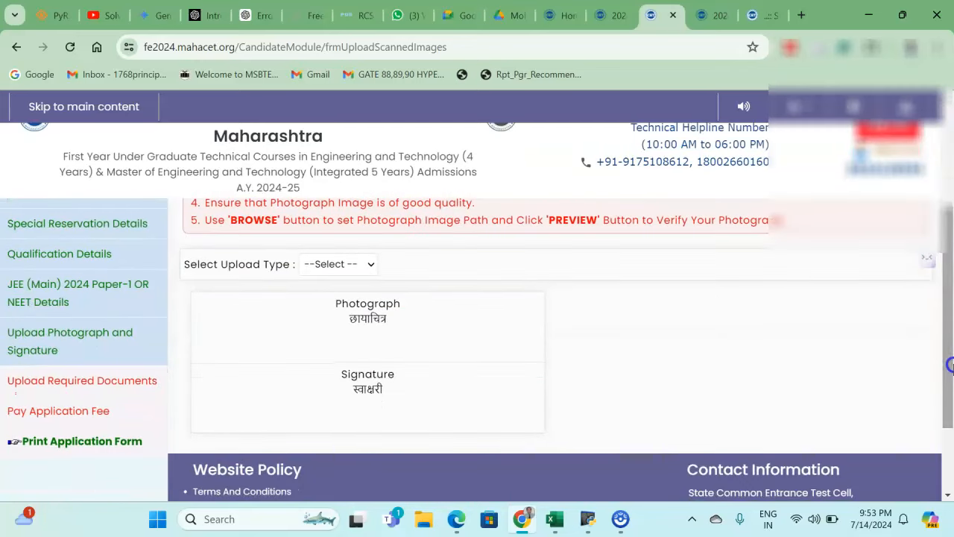
pyautogui.click(323, 265)
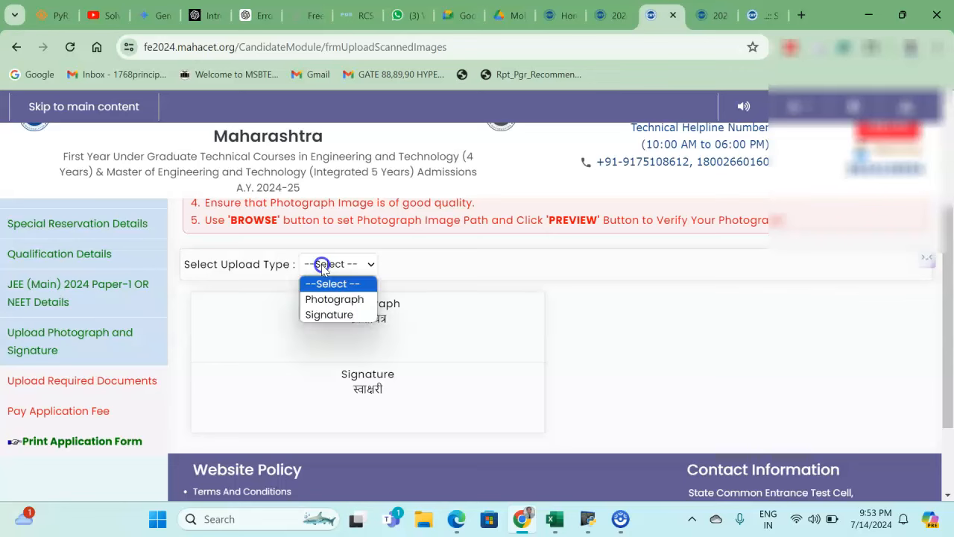
pyautogui.click(335, 300)
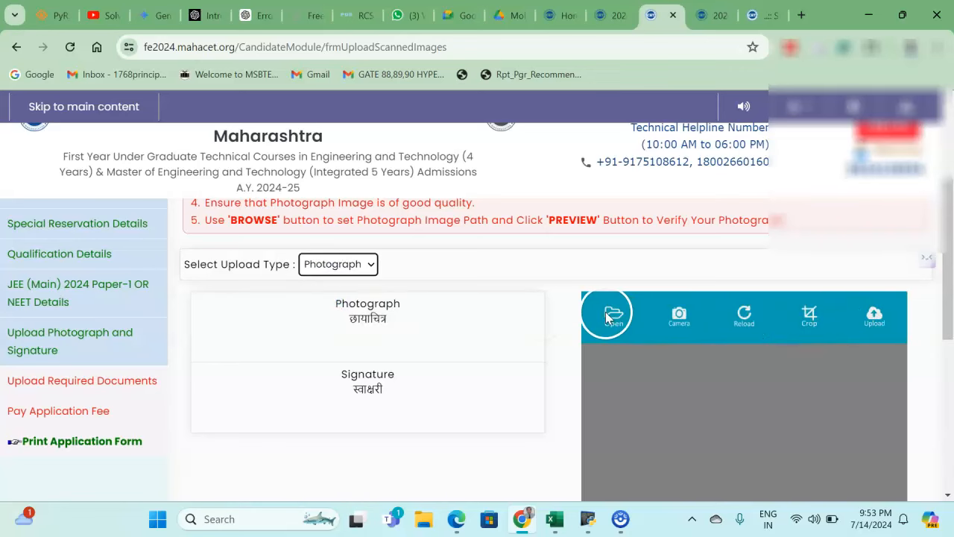
pyautogui.moveTo(944, 275)
pyautogui.mouseDown()
pyautogui.moveTo(944, 330)
pyautogui.moveTo(943, 294)
pyautogui.mouseUp()
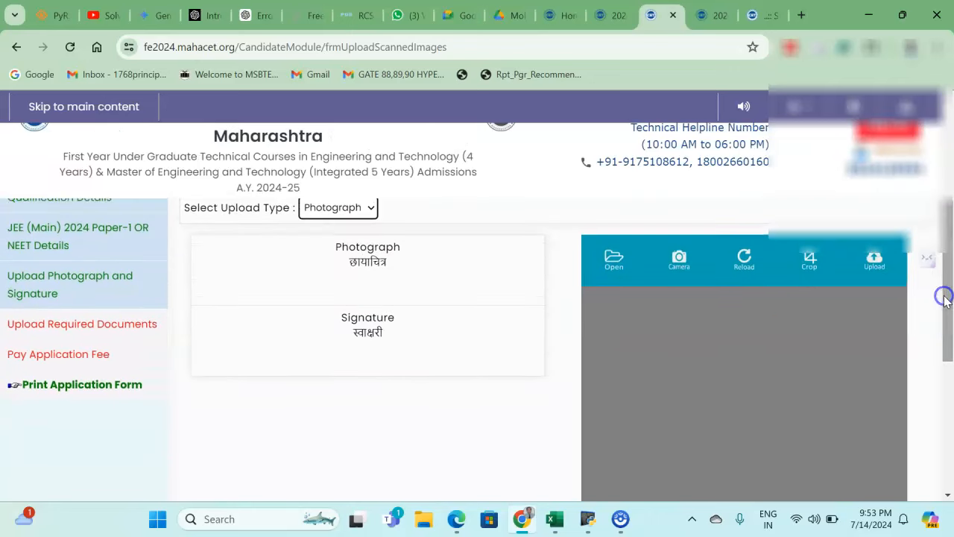
pyautogui.click(355, 216)
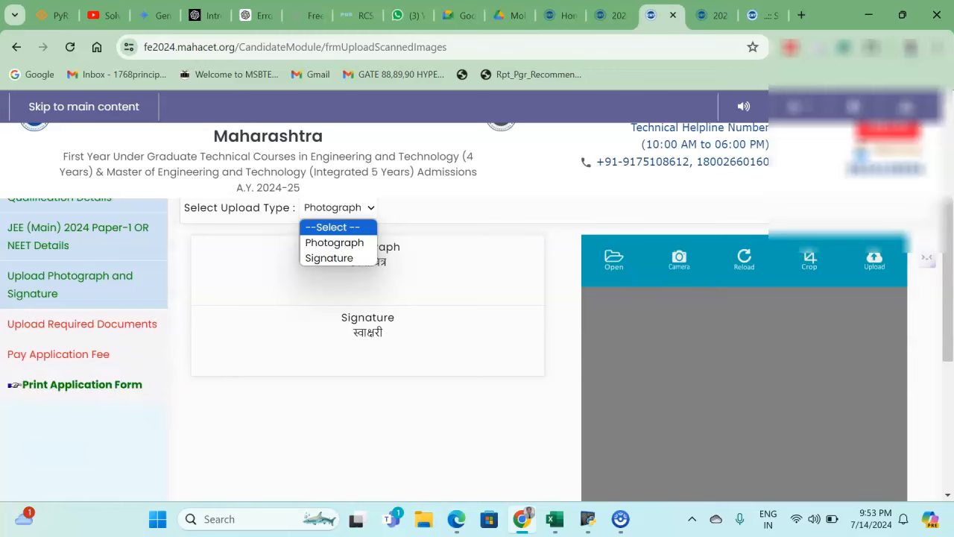
pyautogui.press('Escape')
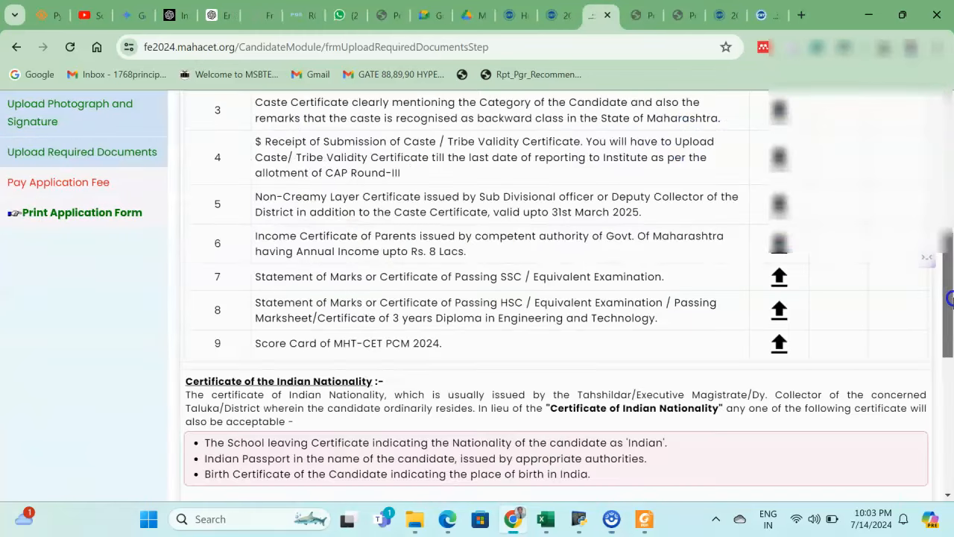
# Examine the file instructions and the list of required documents for upload.
pyautogui.moveTo(950, 298); pyautogui.dragTo(951, 192)
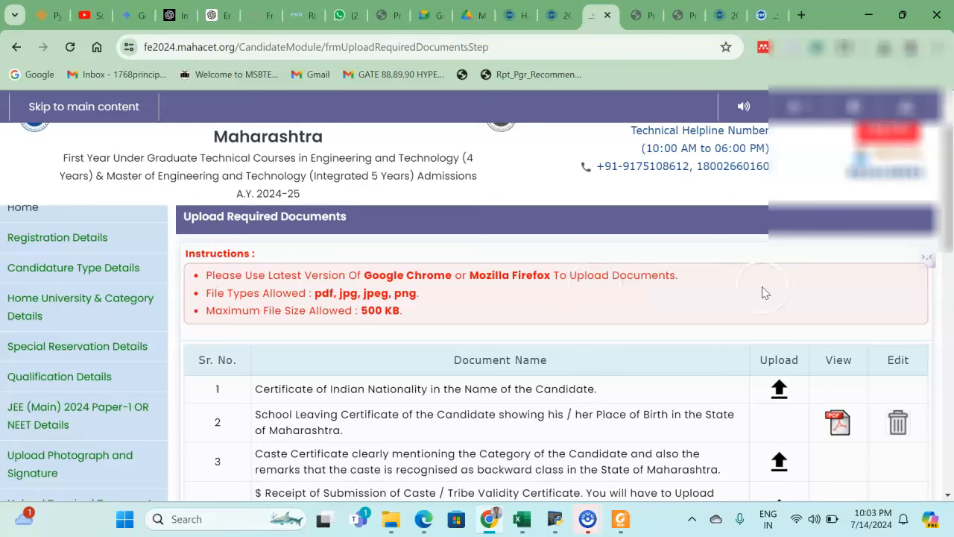
pyautogui.moveTo(947, 216); pyautogui.dragTo(939, 445)
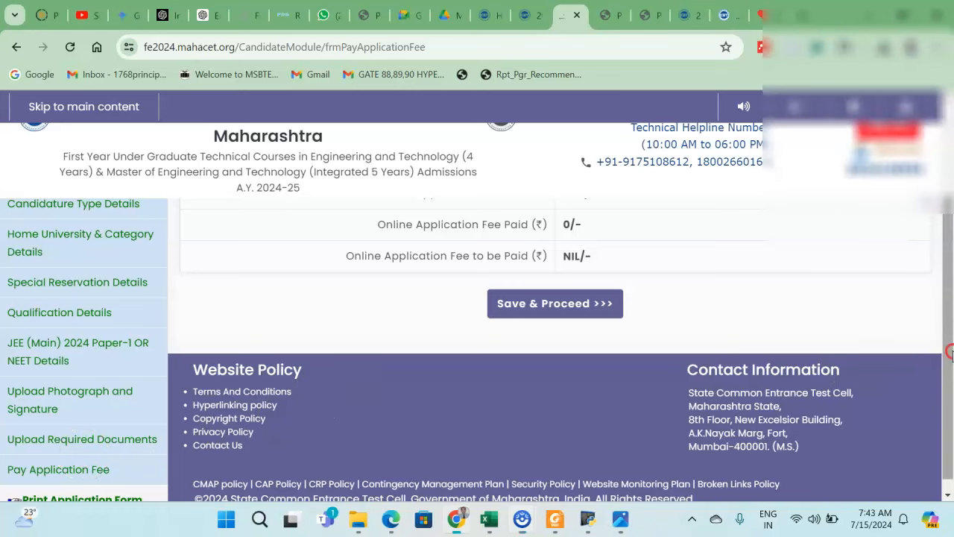
# Review the application fee details, then save and proceed to the application form printing page.
pyautogui.rightClick(953, 318)
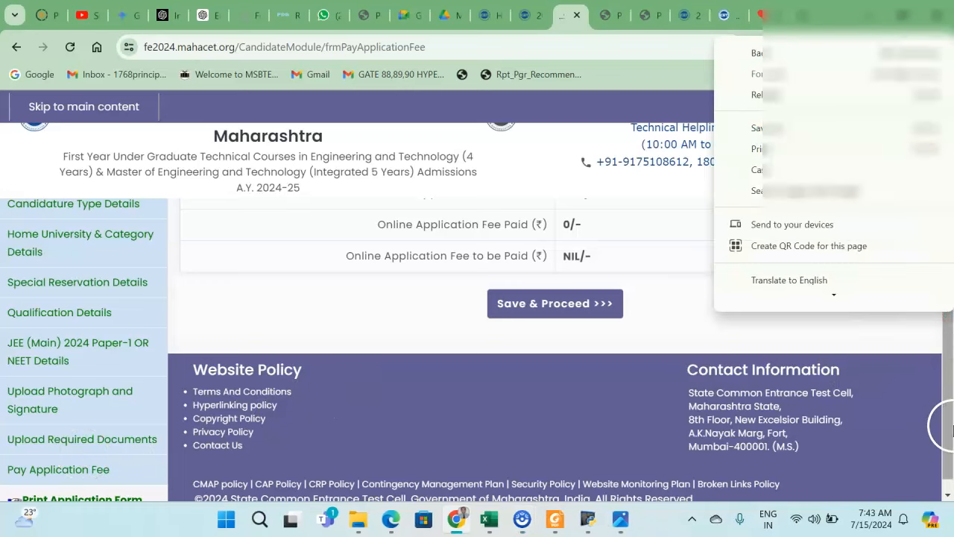
pyautogui.moveTo(952, 404); pyautogui.dragTo(952, 383)
pyautogui.scroll(1, 951, 382)
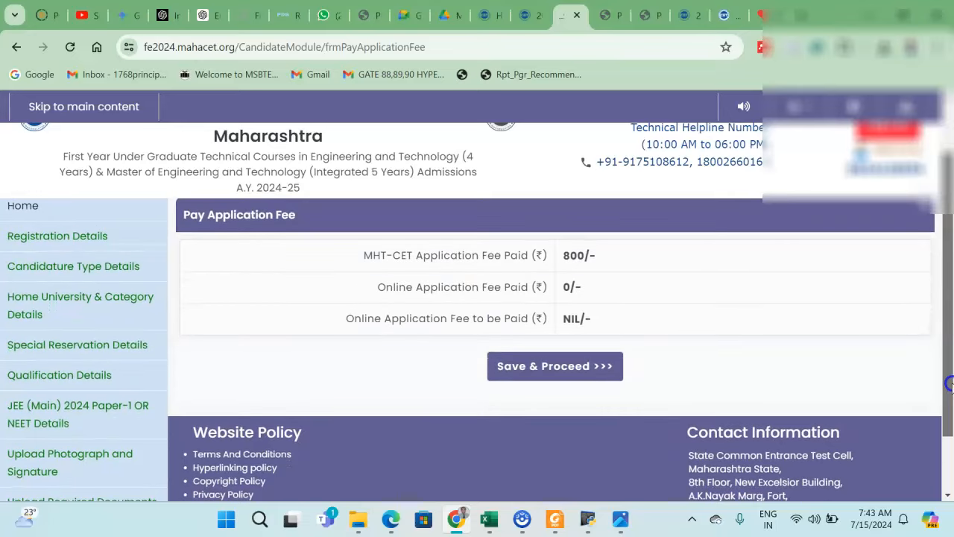
pyautogui.moveTo(950, 384); pyautogui.dragTo(950, 442)
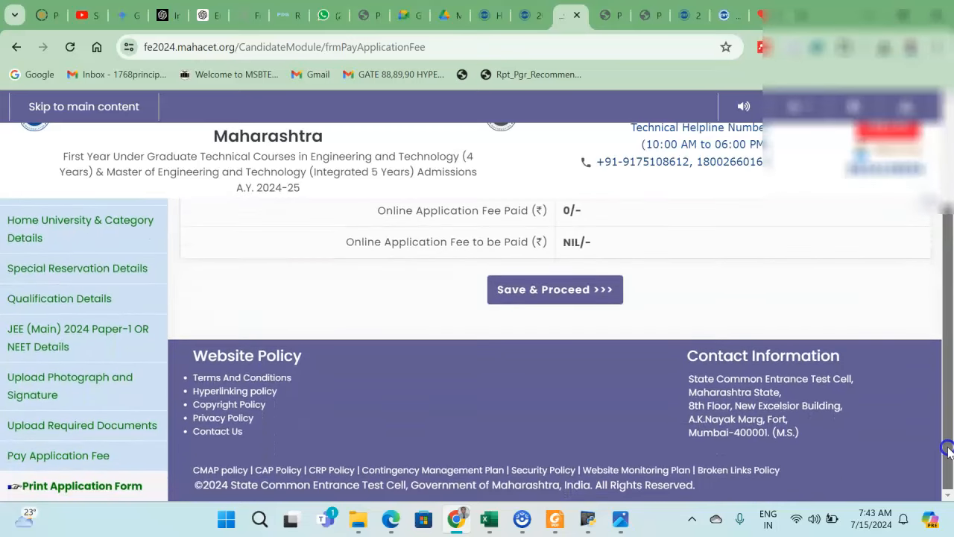
pyautogui.click(601, 300)
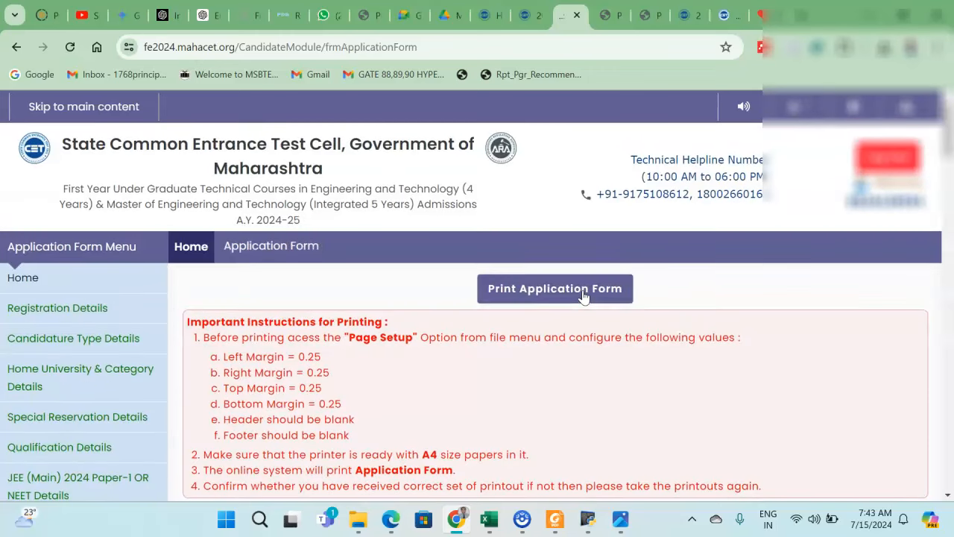
# Open the printable version of the completed application form.
pyautogui.click(574, 292)
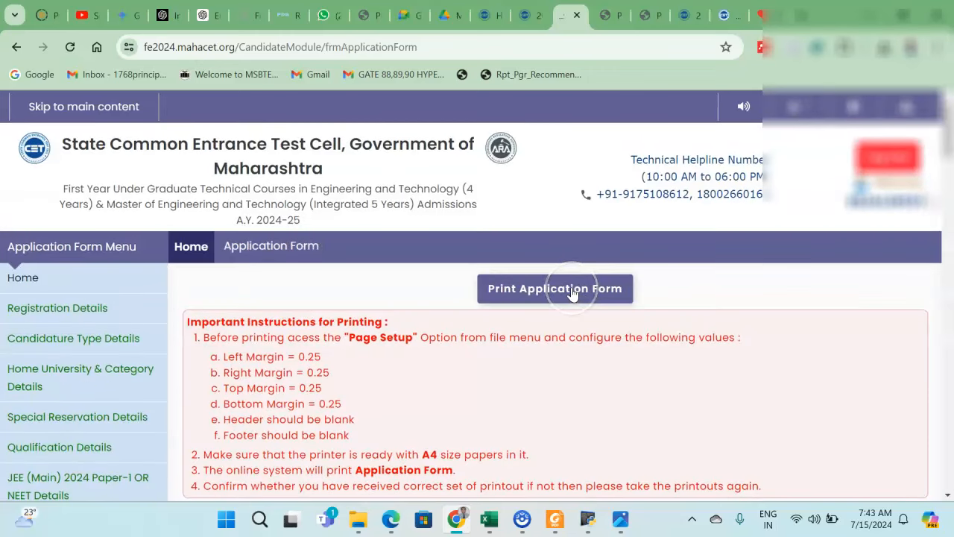
pyautogui.click(573, 293)
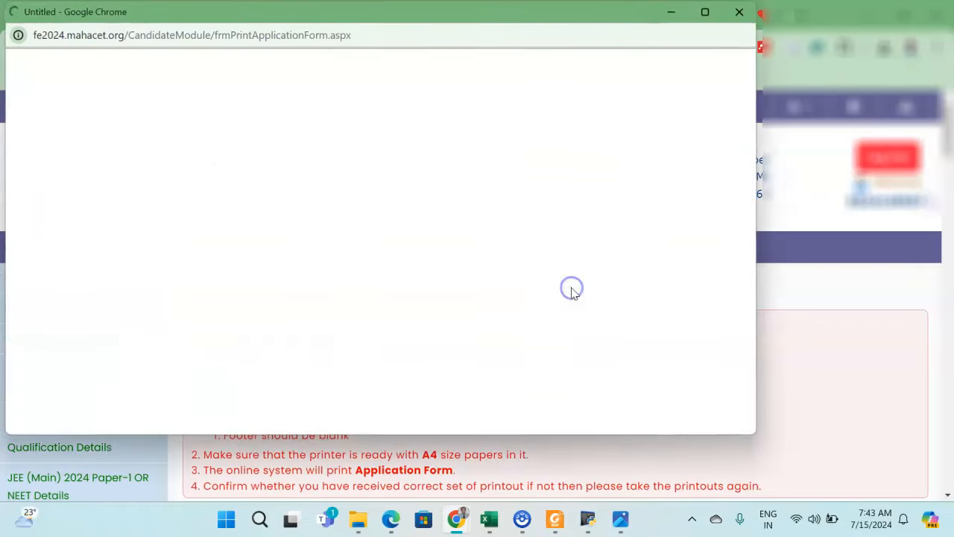